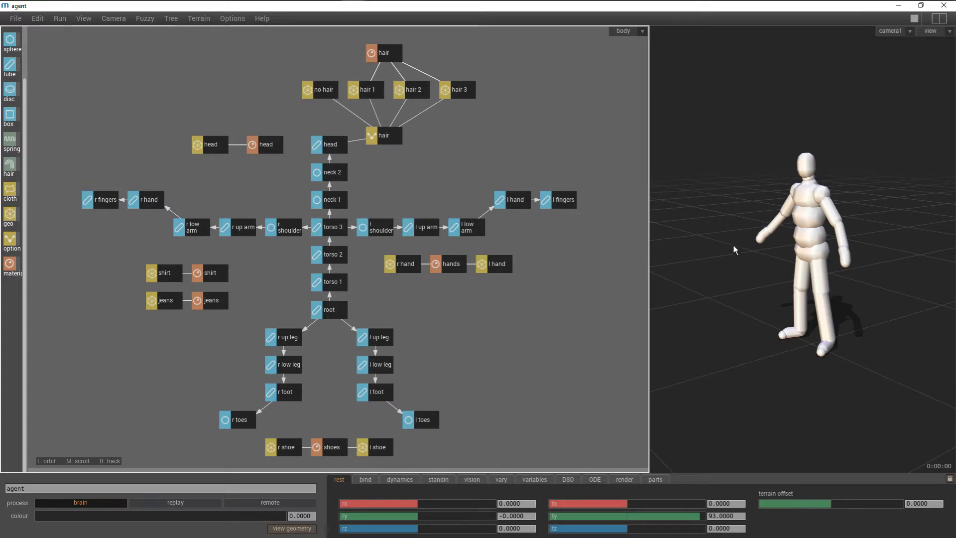
Inspect the shirt material's texture map setting and the agent's shirtmap variable
{"action": "left_click_drag", "start_coordinate": [737, 249], "coordinate": [757, 258]}
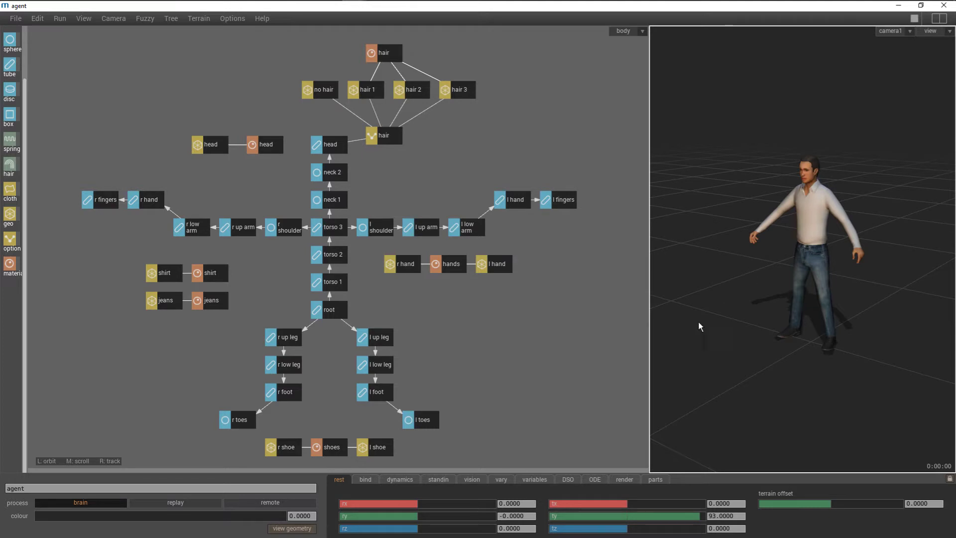
{"action": "left_click", "coordinate": [213, 272]}
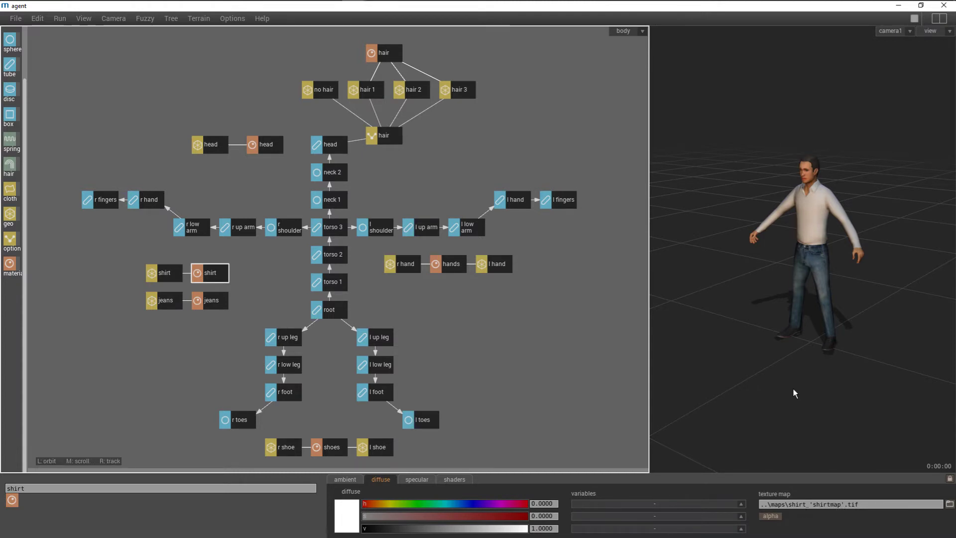
{"action": "left_click", "coordinate": [557, 357]}
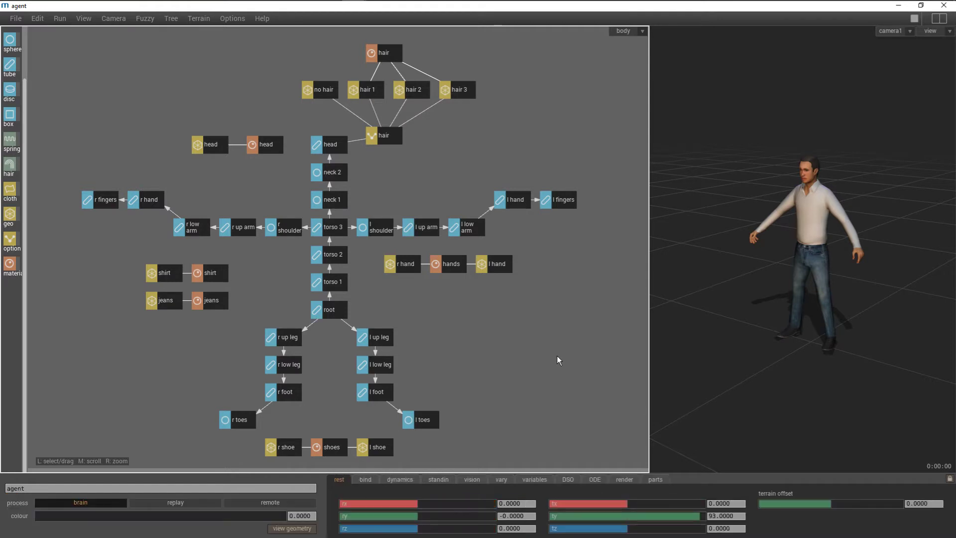
{"action": "left_click", "coordinate": [536, 479]}
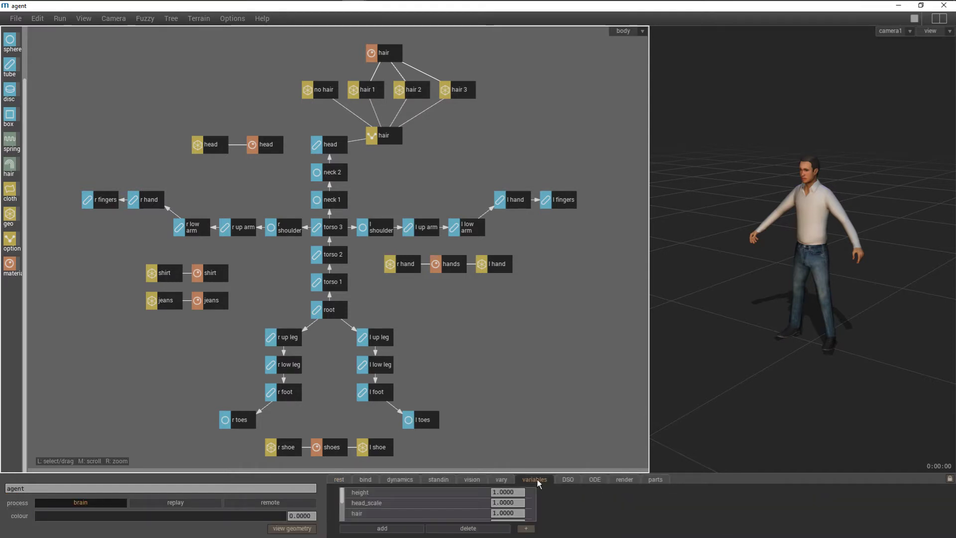
{"action": "left_click_drag", "start_coordinate": [341, 493], "coordinate": [344, 507]}
{"action": "left_click", "coordinate": [368, 503]}
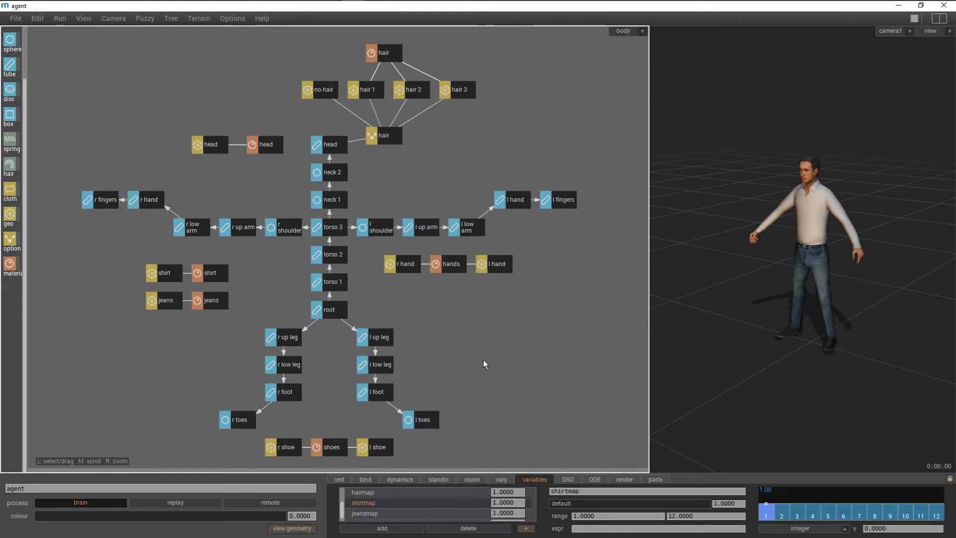
Show the shirt material's shader settings and set the beauty render pass's renderer to Arnold
{"action": "left_click", "coordinate": [212, 277]}
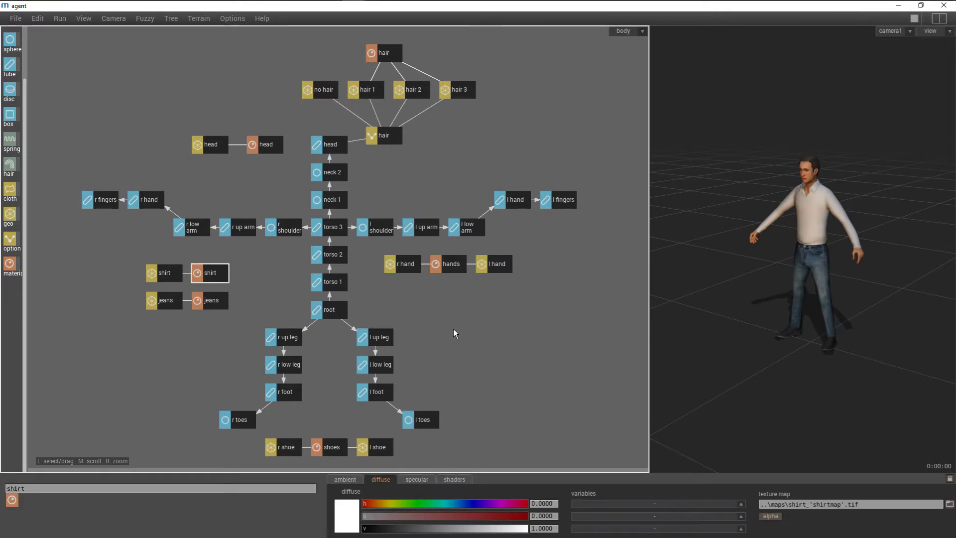
{"action": "left_click", "coordinate": [454, 480]}
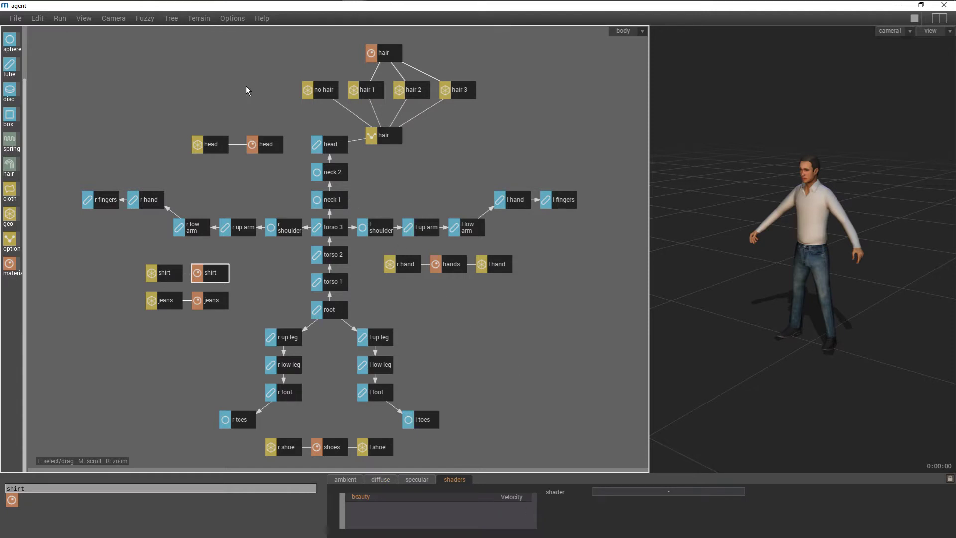
{"action": "left_click", "coordinate": [235, 20]}
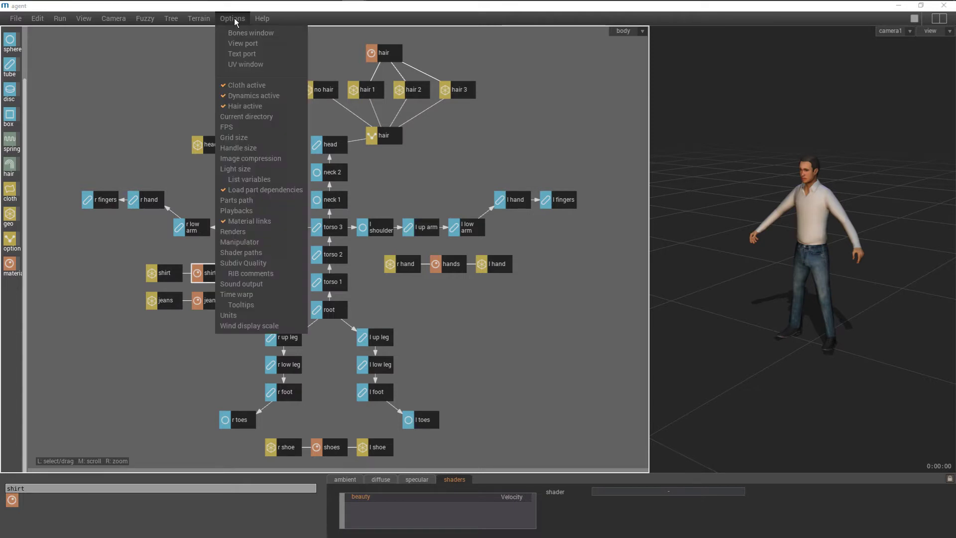
{"action": "left_click", "coordinate": [257, 232]}
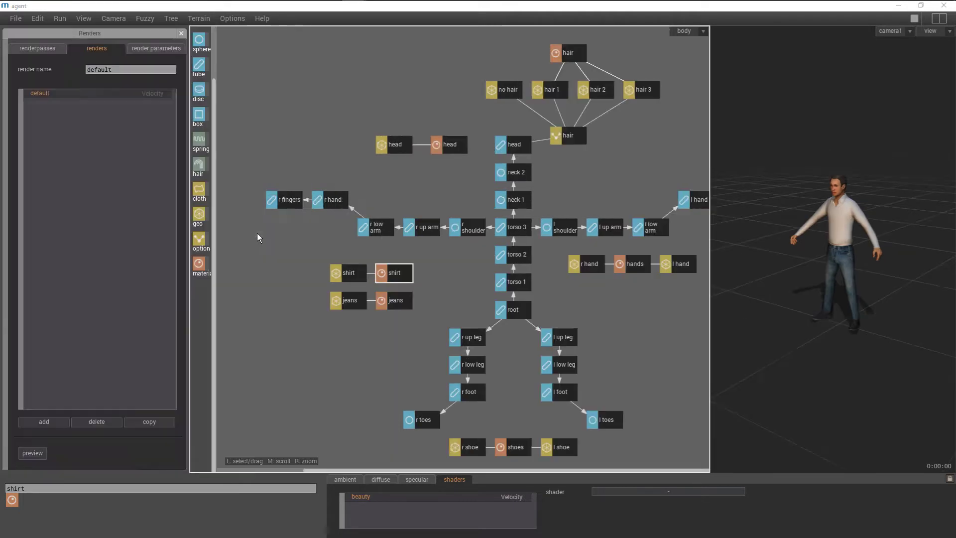
{"action": "left_click", "coordinate": [40, 50]}
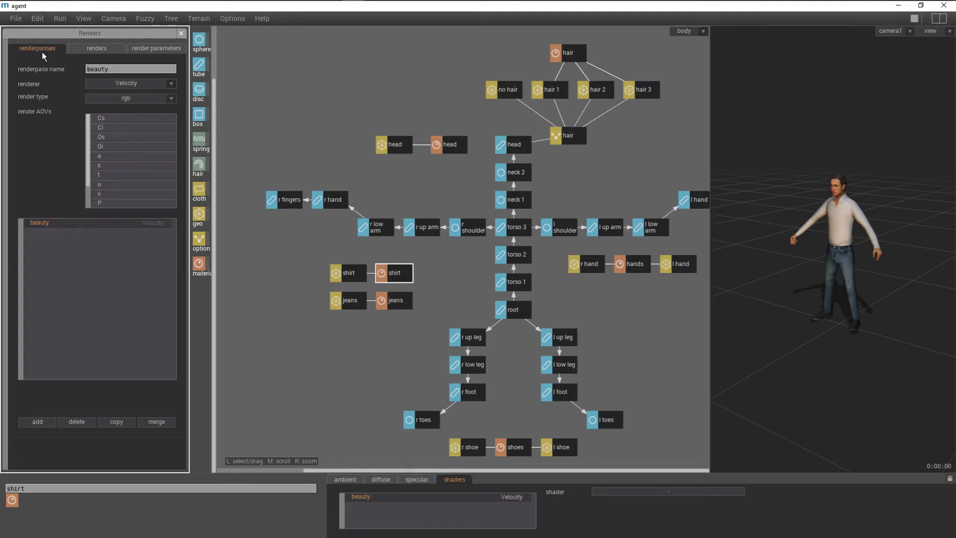
{"action": "left_click", "coordinate": [139, 84]}
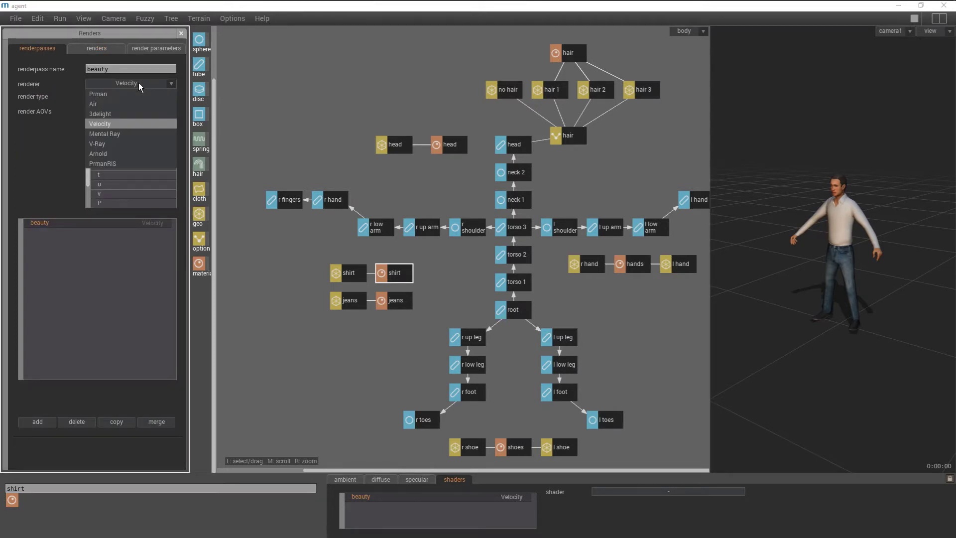
{"action": "left_click", "coordinate": [133, 155]}
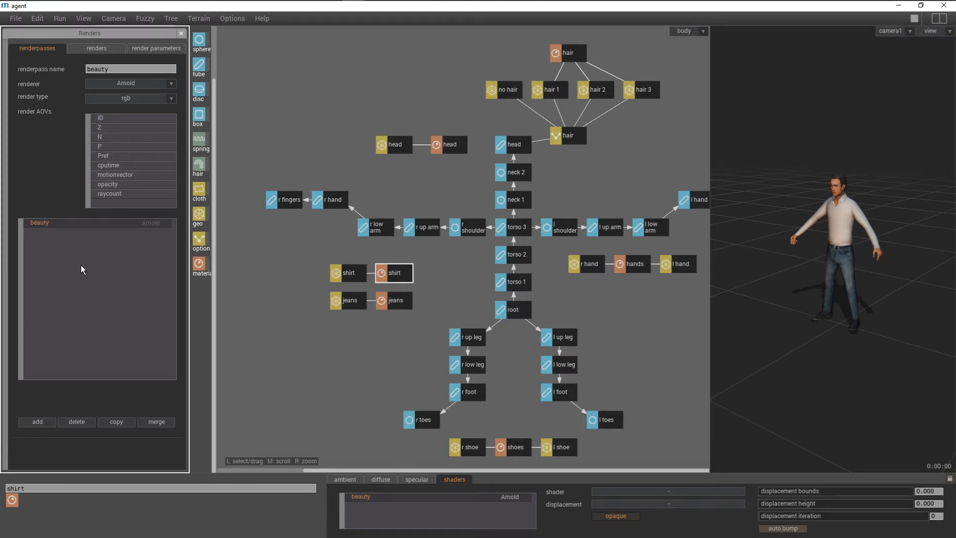
Assign the beauty render pass to the default render and close the render settings
{"action": "left_click", "coordinate": [105, 48]}
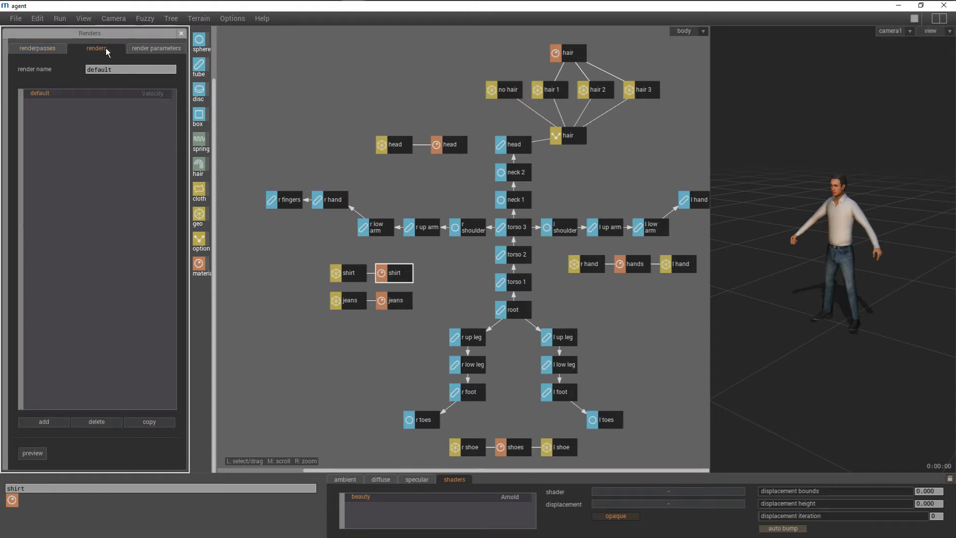
{"action": "left_click", "coordinate": [162, 50]}
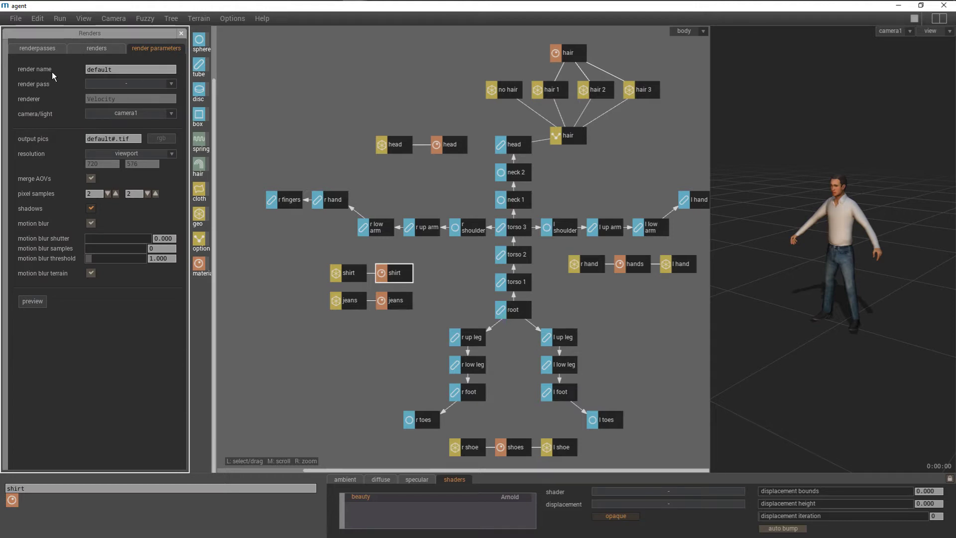
{"action": "left_click", "coordinate": [153, 84]}
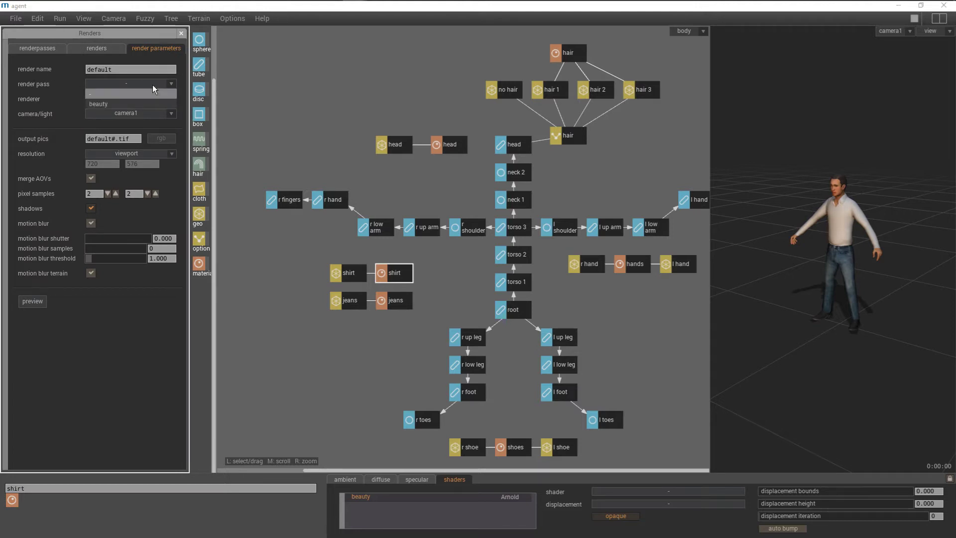
{"action": "left_click", "coordinate": [147, 97]}
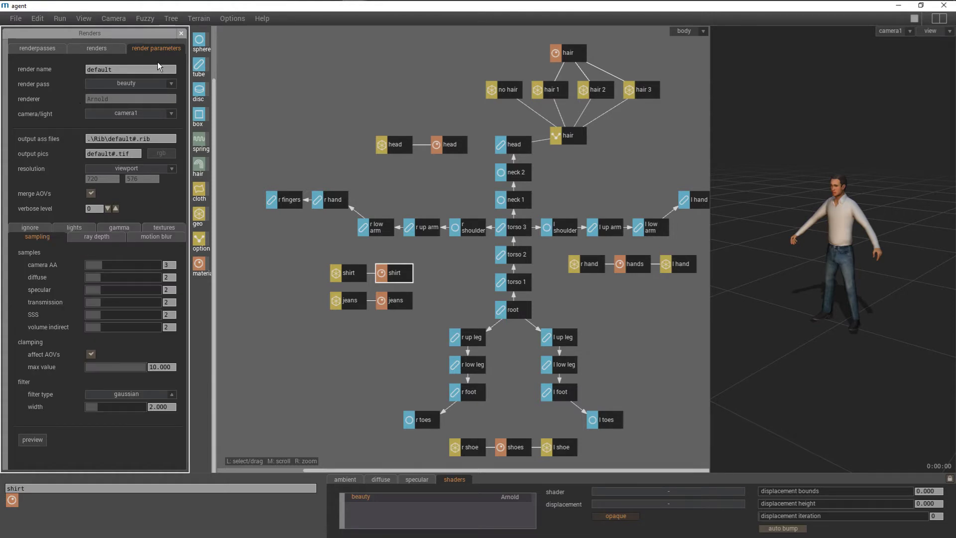
{"action": "left_click", "coordinate": [181, 33]}
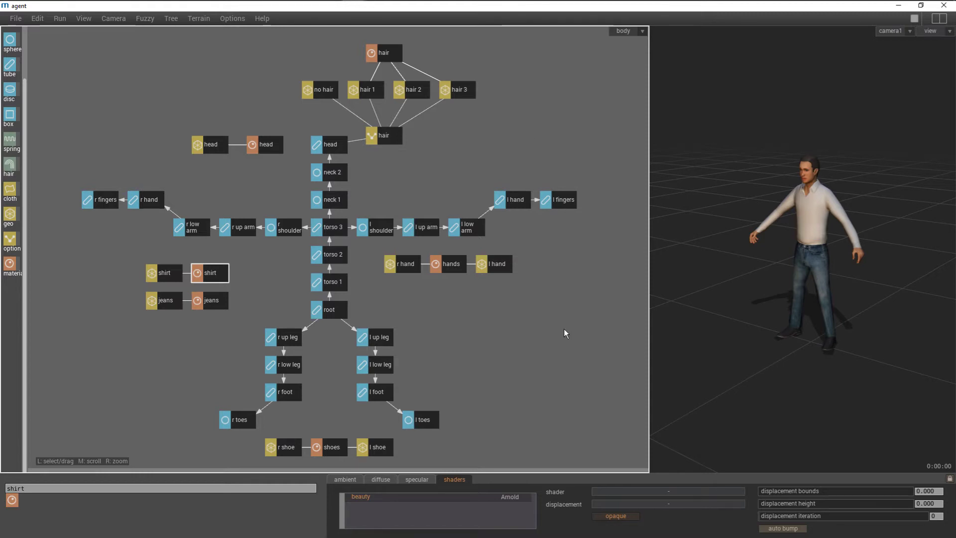
Check which surface shaders are available for the shirt material's beauty pass
{"action": "left_click", "coordinate": [636, 492]}
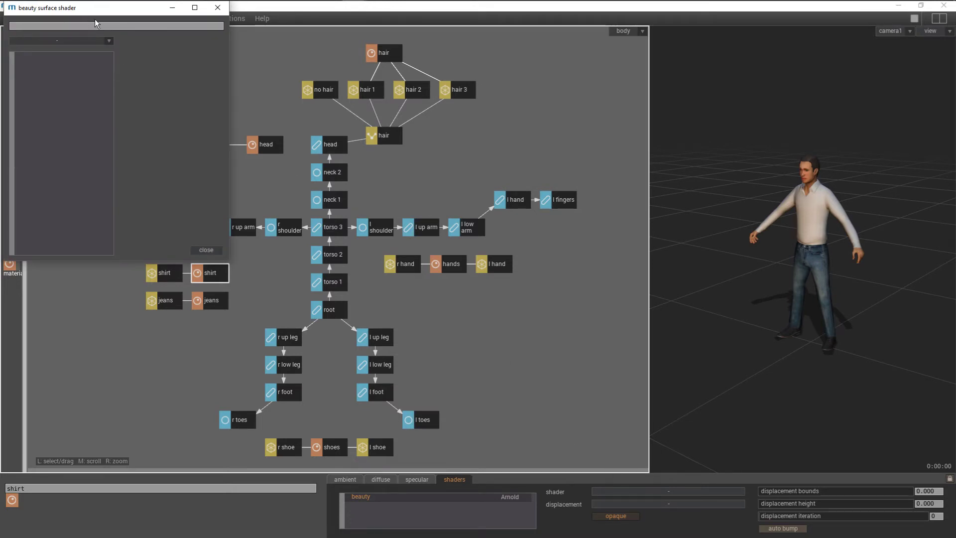
{"action": "left_click", "coordinate": [109, 41]}
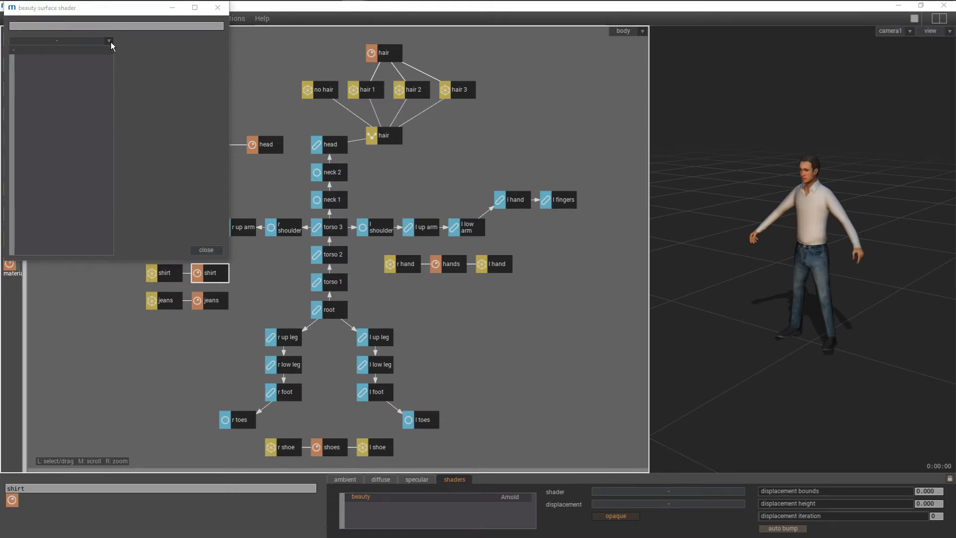
{"action": "left_click", "coordinate": [151, 63]}
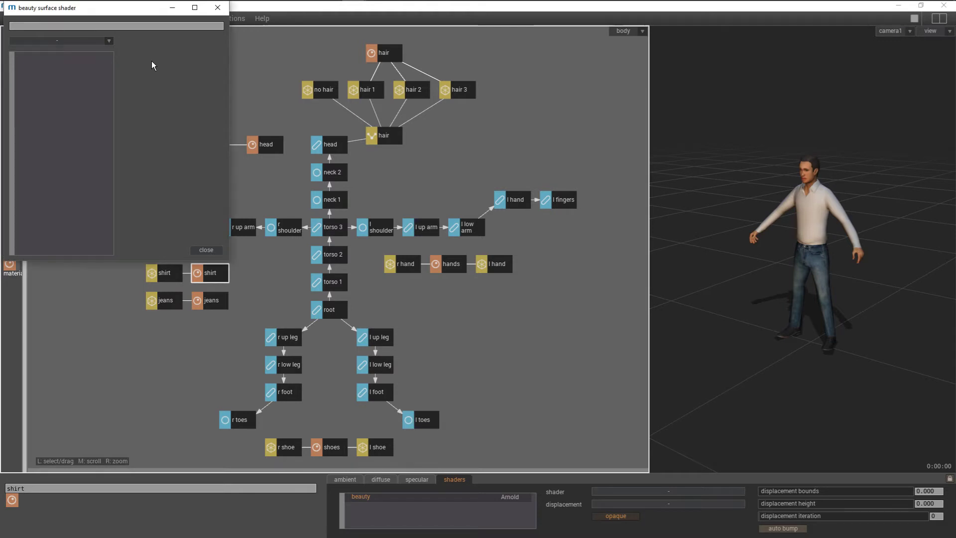
{"action": "left_click", "coordinate": [205, 250]}
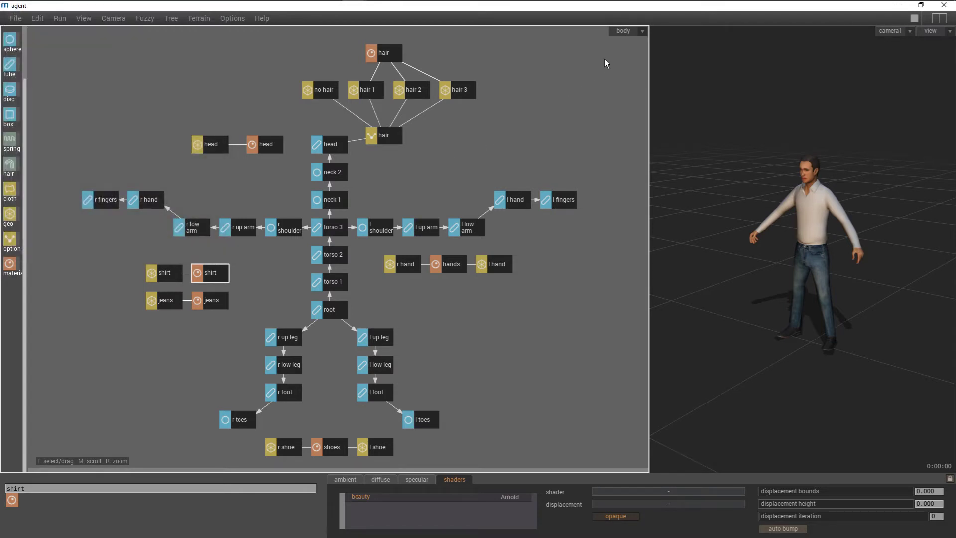
Switch from the body view to the shader editor and add a new agent shader for the Arnold renderer
{"action": "left_click", "coordinate": [621, 37]}
{"action": "left_click", "coordinate": [626, 31]}
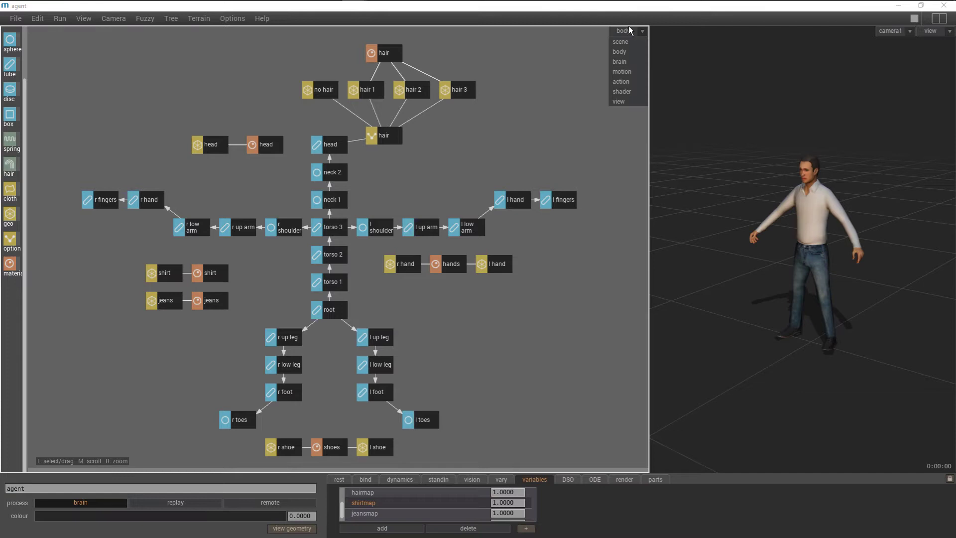
{"action": "left_click", "coordinate": [635, 91]}
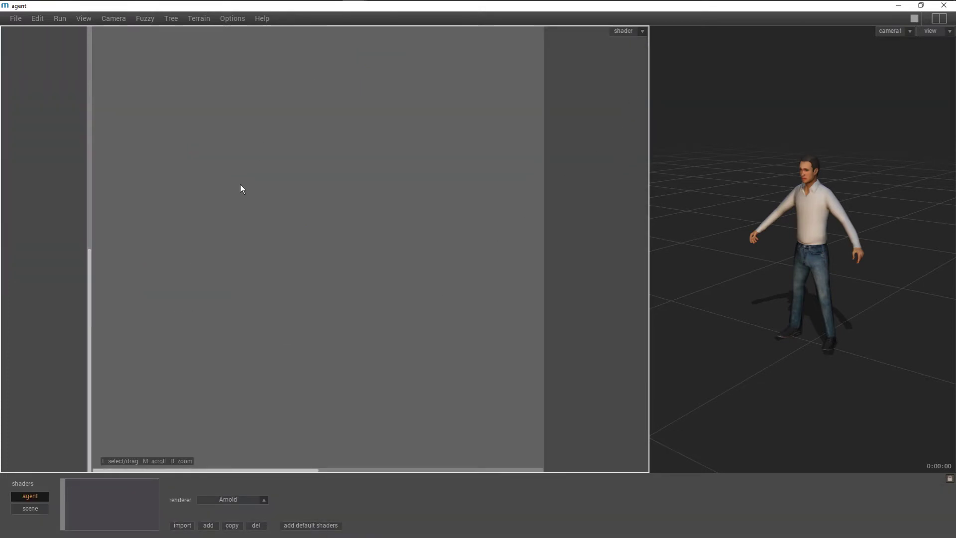
{"action": "left_click", "coordinate": [264, 500]}
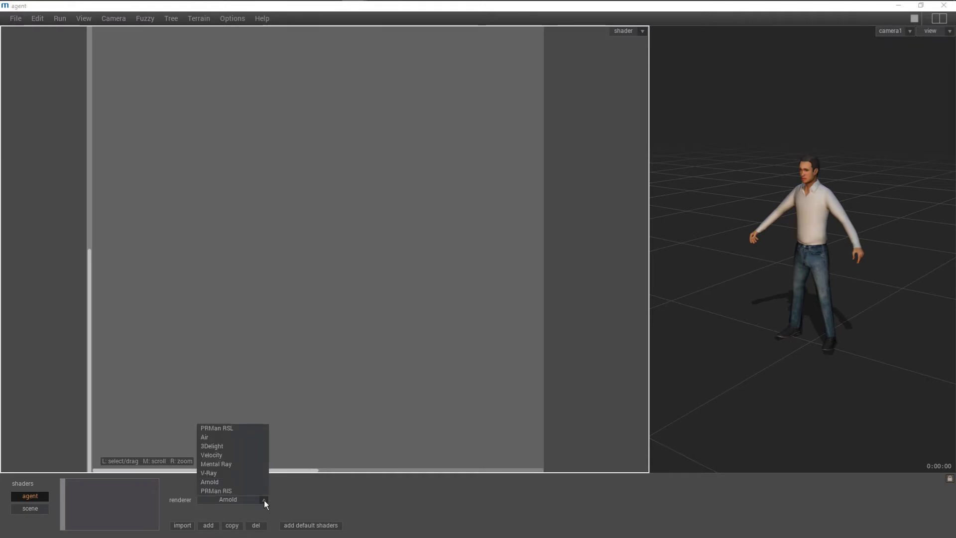
{"action": "left_click", "coordinate": [264, 500]}
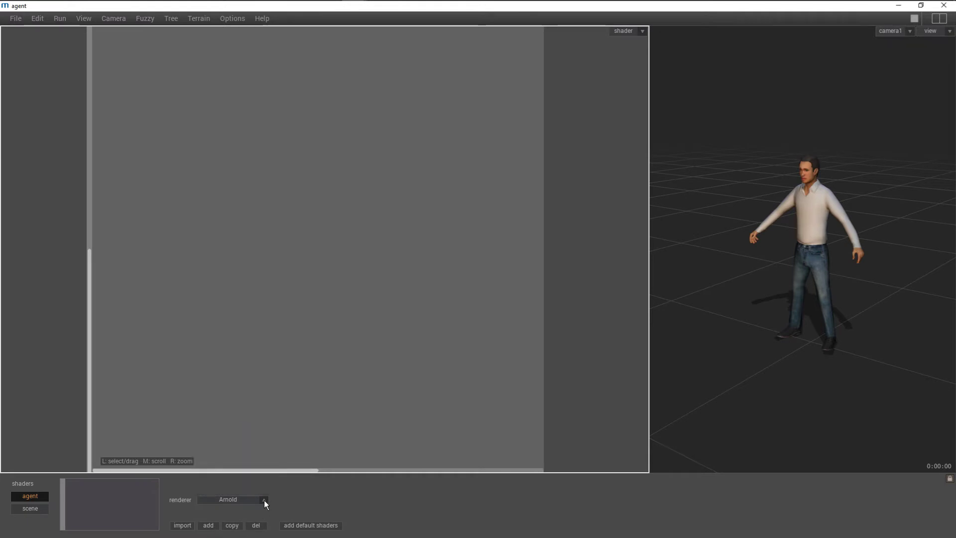
{"action": "left_click", "coordinate": [211, 528]}
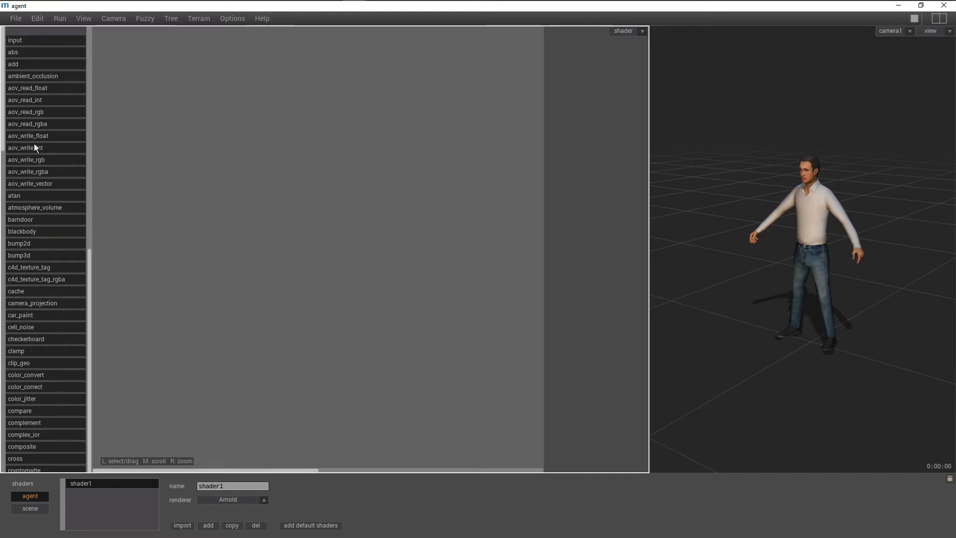
Add a standard_surface node to the shader1 network, just before the output node
{"action": "scroll", "coordinate": [13, 299], "scroll_direction": "down", "scroll_amount": 15}
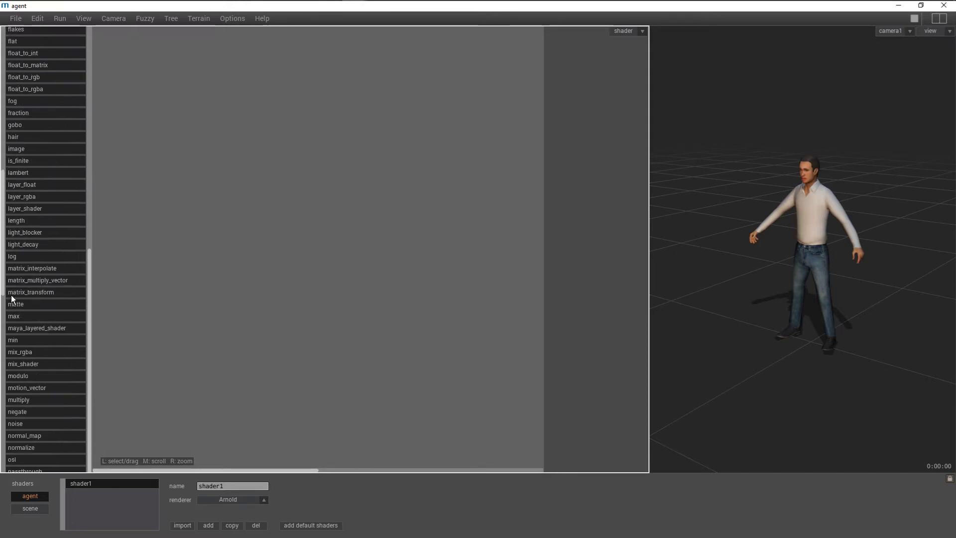
{"action": "scroll", "coordinate": [25, 333], "scroll_direction": "down", "scroll_amount": 7}
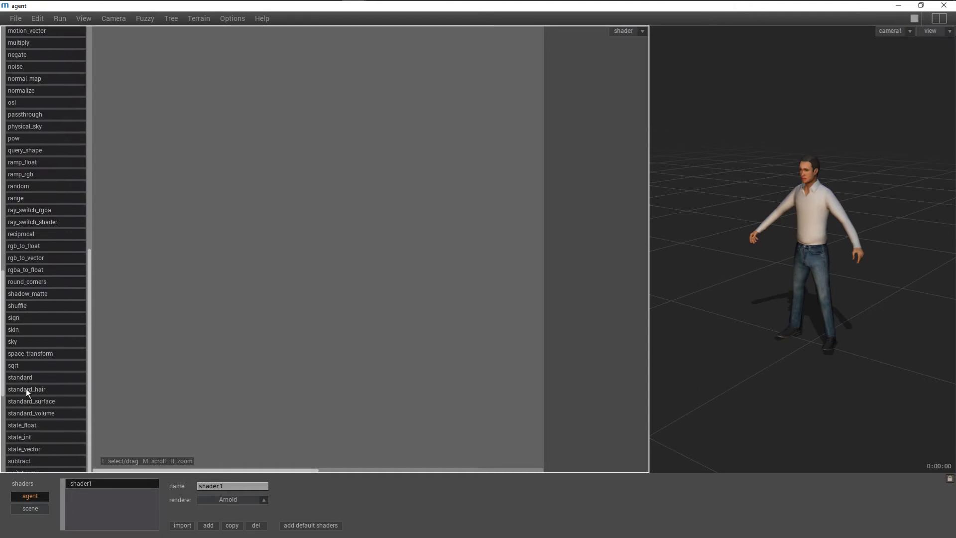
{"action": "left_click_drag", "start_coordinate": [29, 386], "coordinate": [289, 316]}
{"action": "left_click_drag", "start_coordinate": [337, 393], "coordinate": [336, 393]}
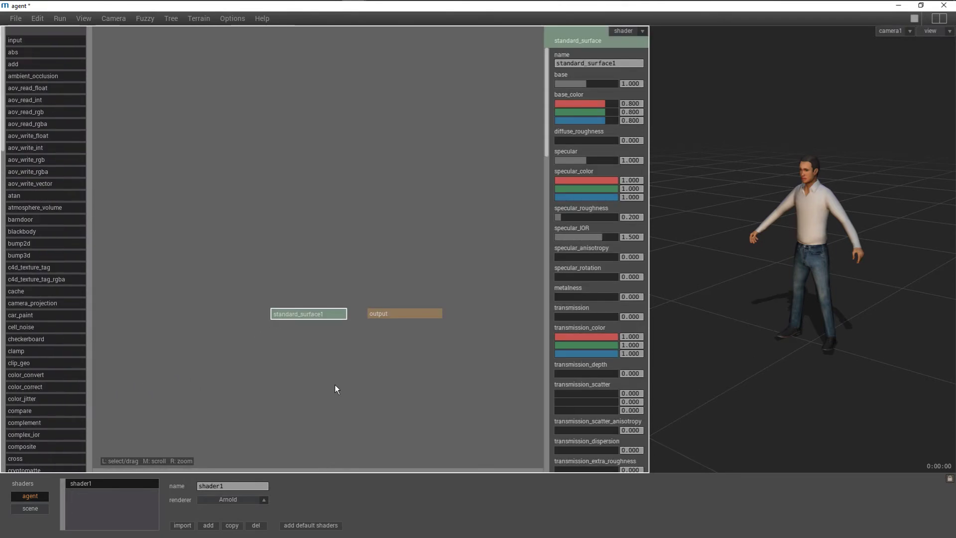
Connect the standard_surface node's output to the surface input of the output node
{"action": "left_click", "coordinate": [422, 311]}
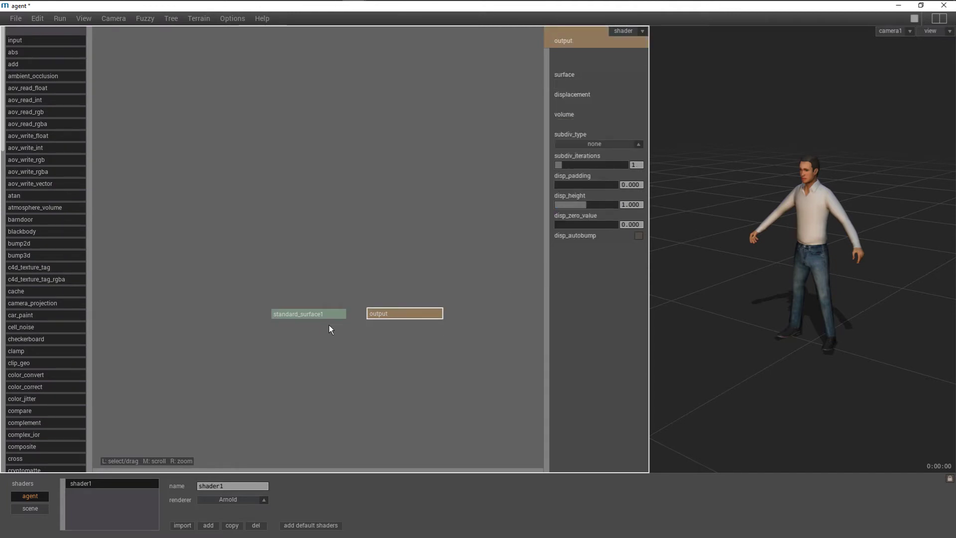
{"action": "mouse_move", "coordinate": [338, 314]}
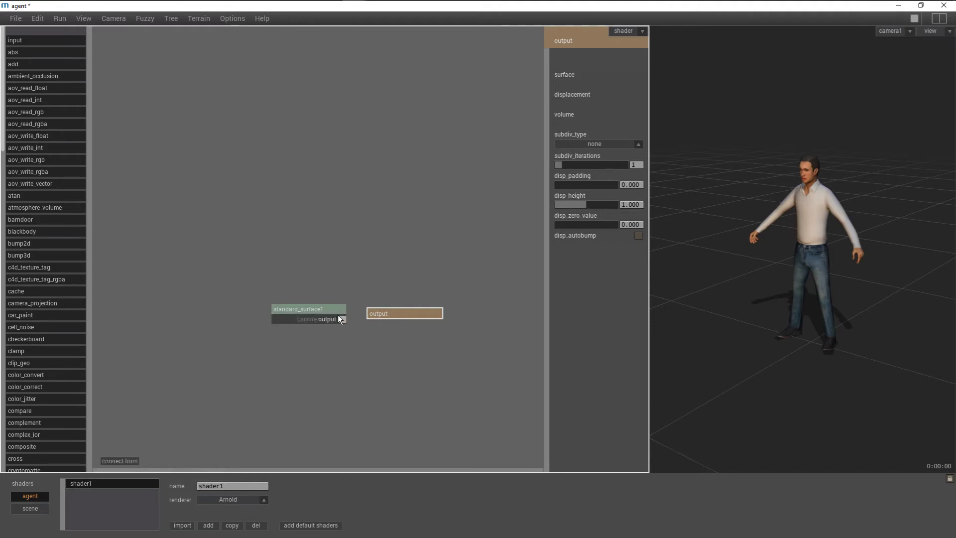
{"action": "left_click_drag", "start_coordinate": [342, 319], "coordinate": [378, 309]}
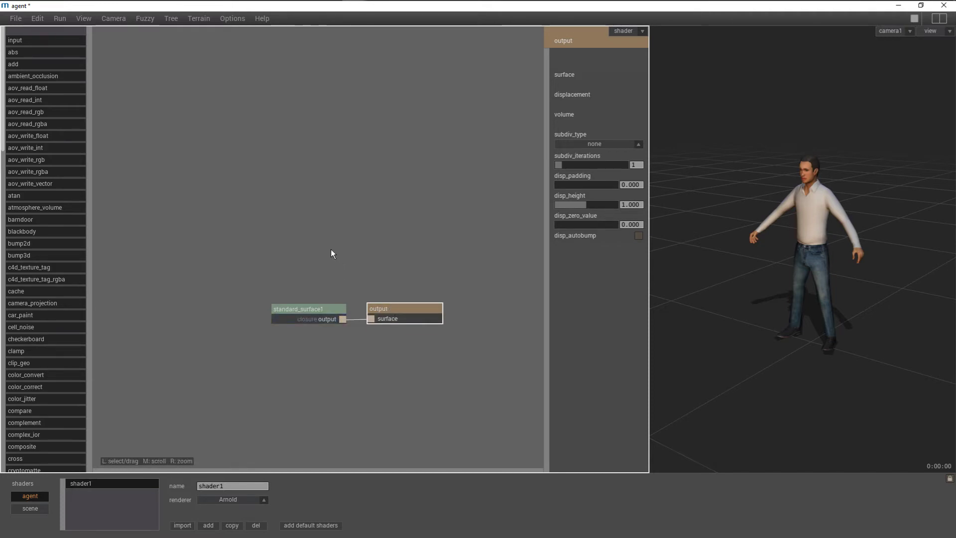
Add an image node to the shader network, upstream of the standard_surface node
{"action": "left_click", "coordinate": [314, 310]}
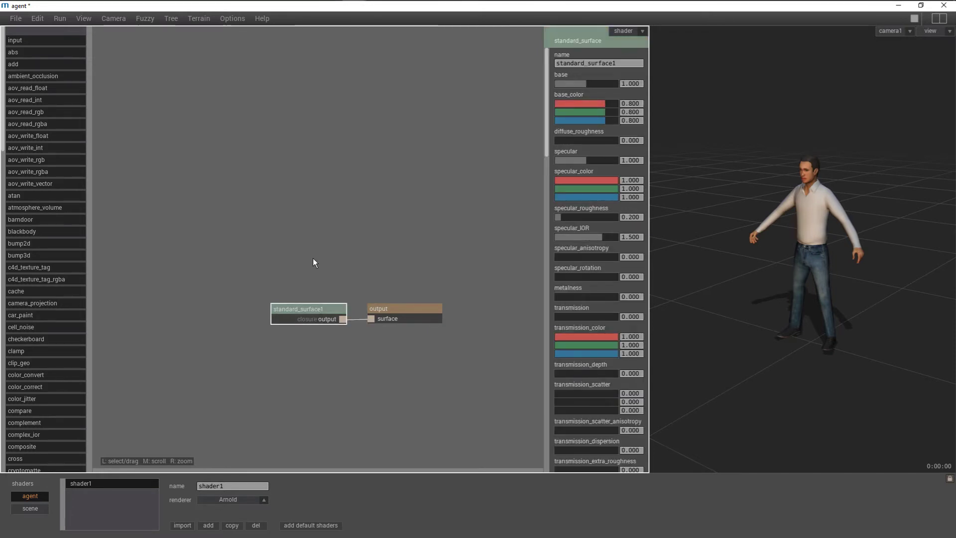
{"action": "left_click", "coordinate": [313, 259]}
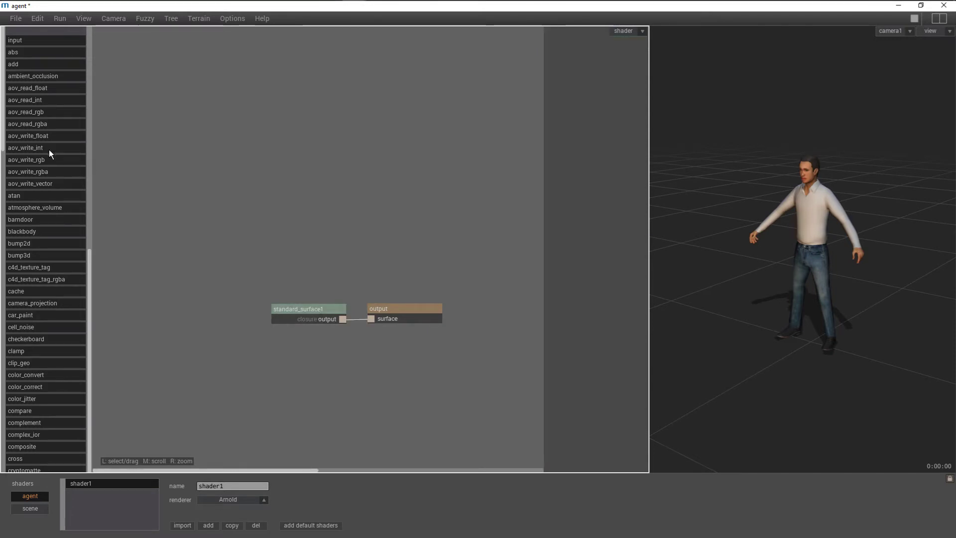
{"action": "left_click_drag", "start_coordinate": [5, 135], "coordinate": [203, 325]}
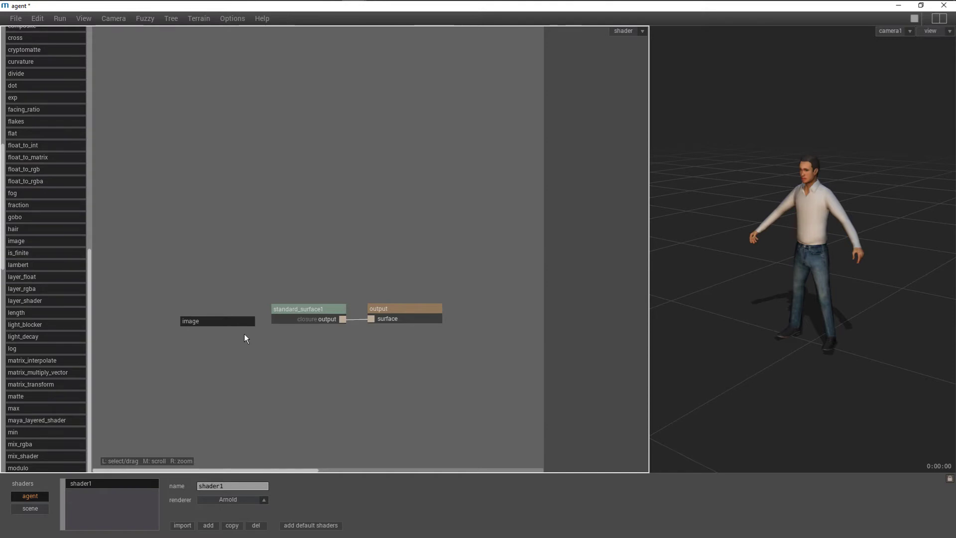
Connect the image node's output to the base_color input of the standard_surface node
{"action": "left_click", "coordinate": [247, 326]}
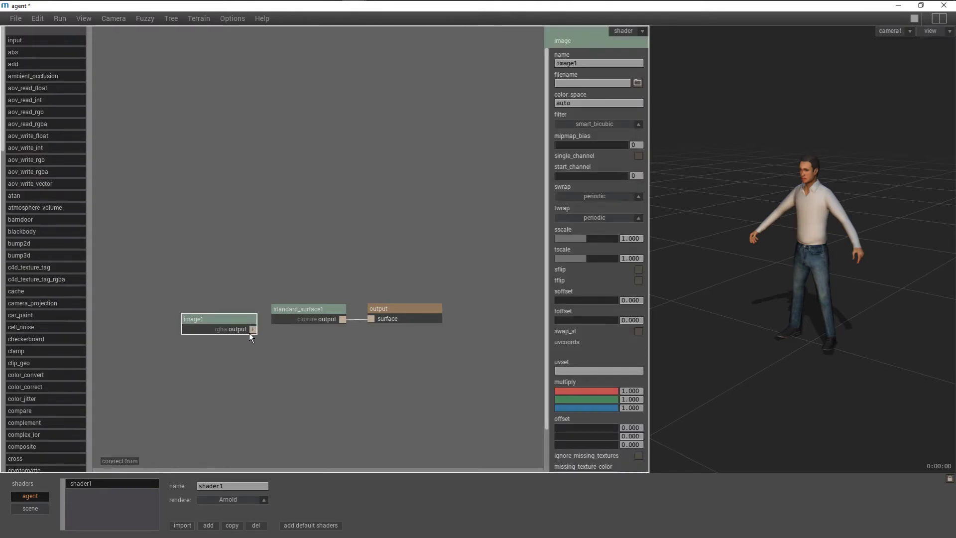
{"action": "left_click_drag", "start_coordinate": [253, 330], "coordinate": [308, 302]}
{"action": "left_click", "coordinate": [319, 232]}
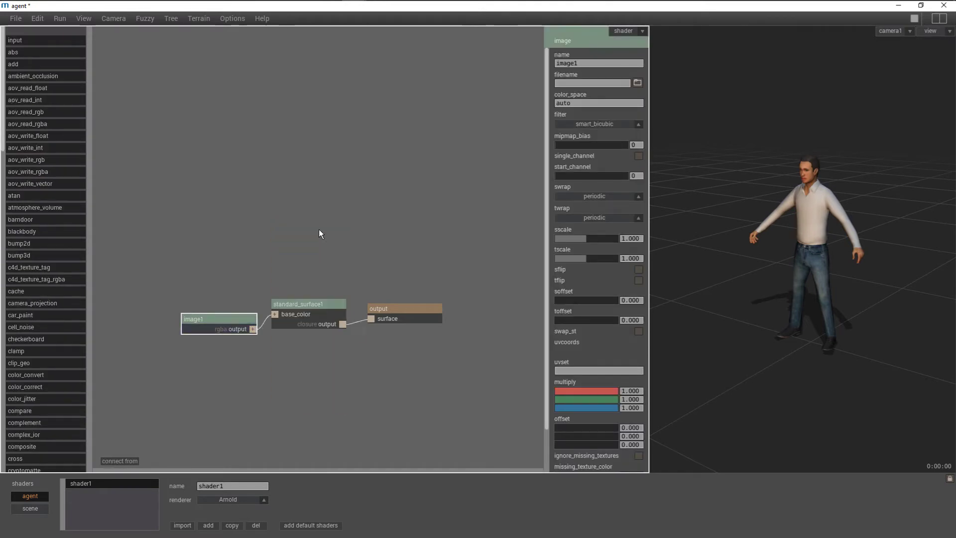
Examine the separate colour channels of the image node's output, and collapse them again
{"action": "left_click", "coordinate": [250, 328]}
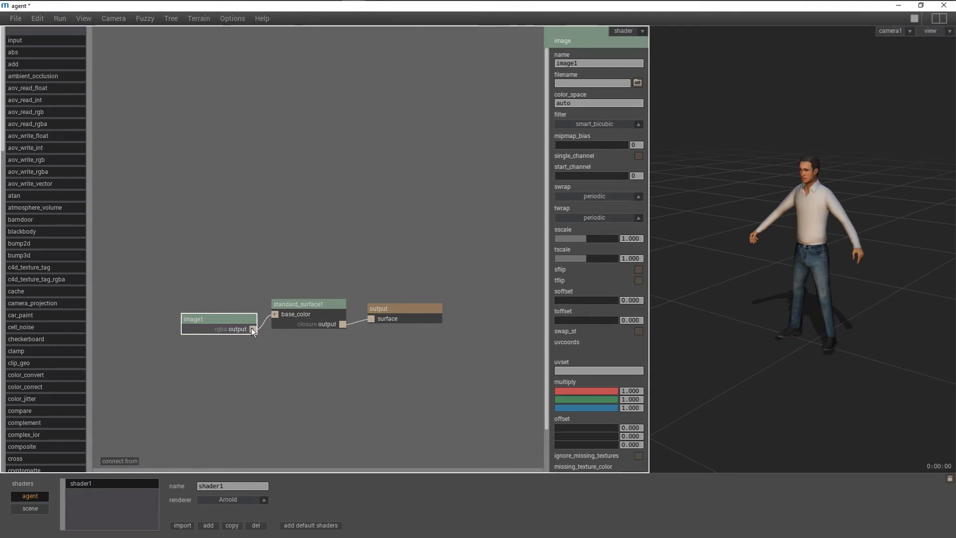
{"action": "left_click", "coordinate": [252, 328]}
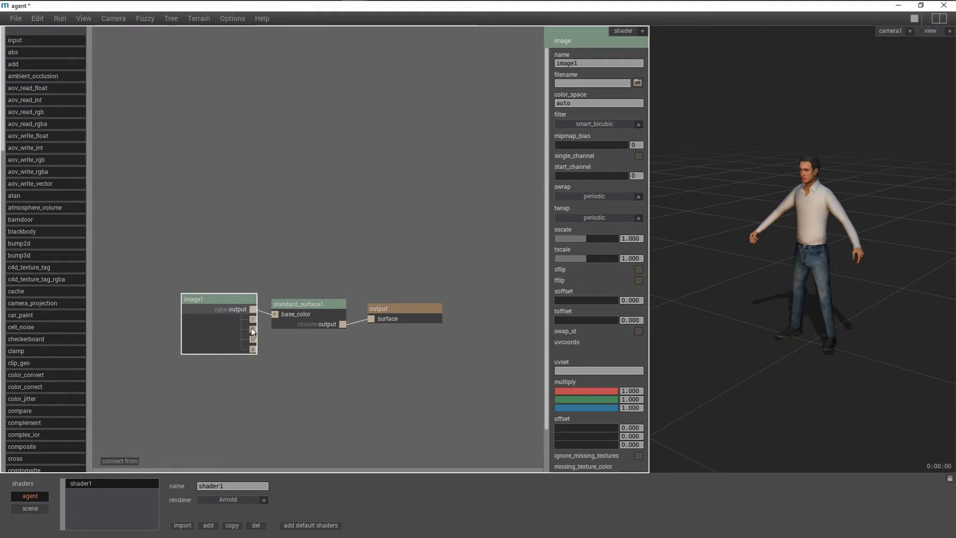
{"action": "left_click", "coordinate": [232, 308]}
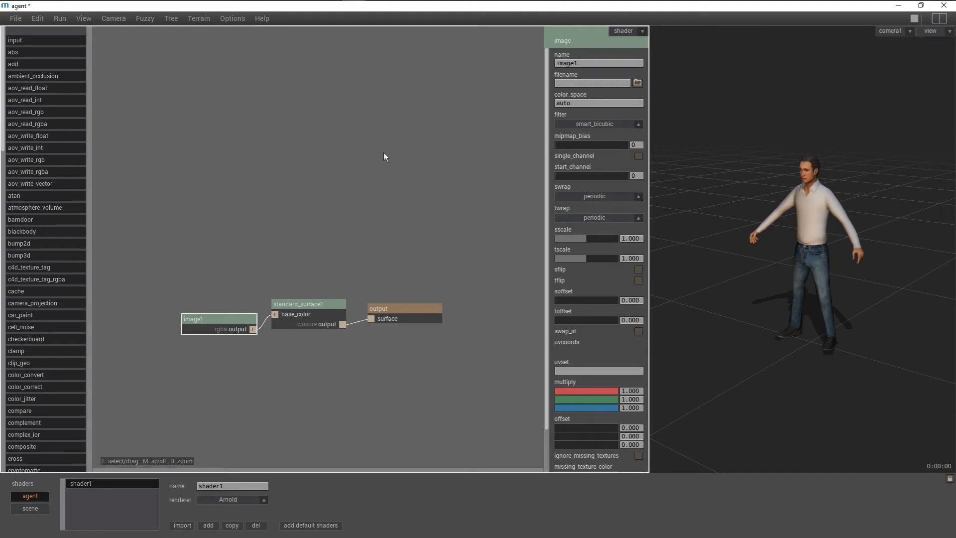
Try a specular value of 0 on the standard_surface node, and reset it to the default
{"action": "left_click", "coordinate": [315, 304]}
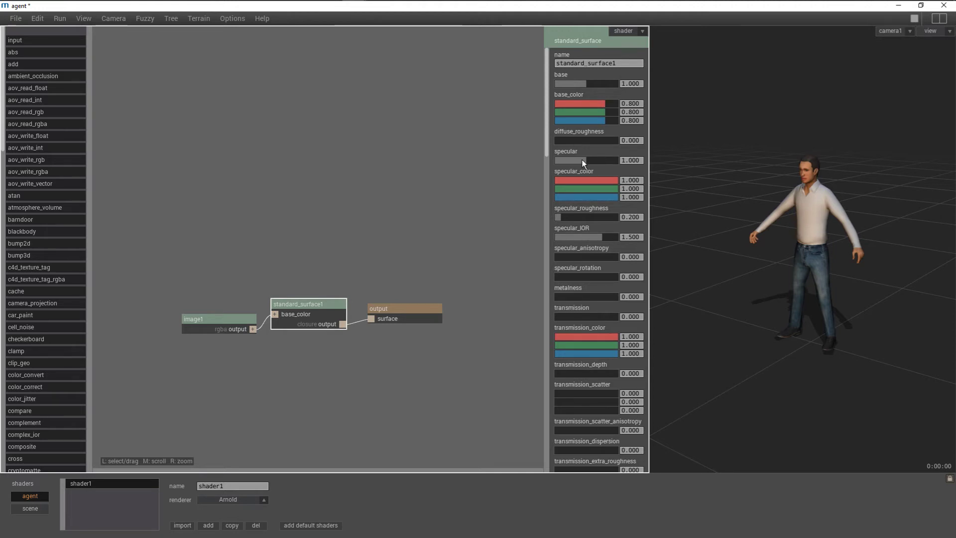
{"action": "left_click_drag", "start_coordinate": [584, 160], "coordinate": [548, 162]}
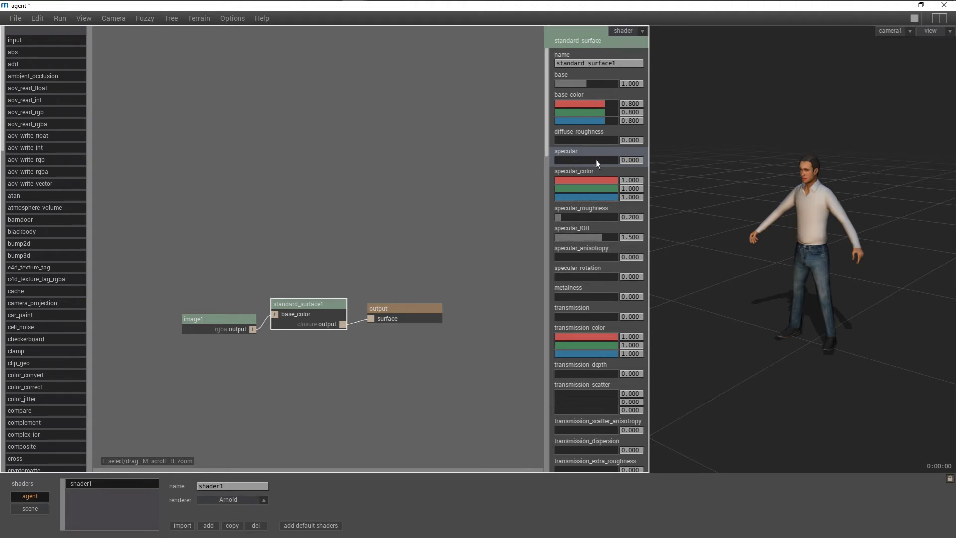
{"action": "key", "text": "shift"}
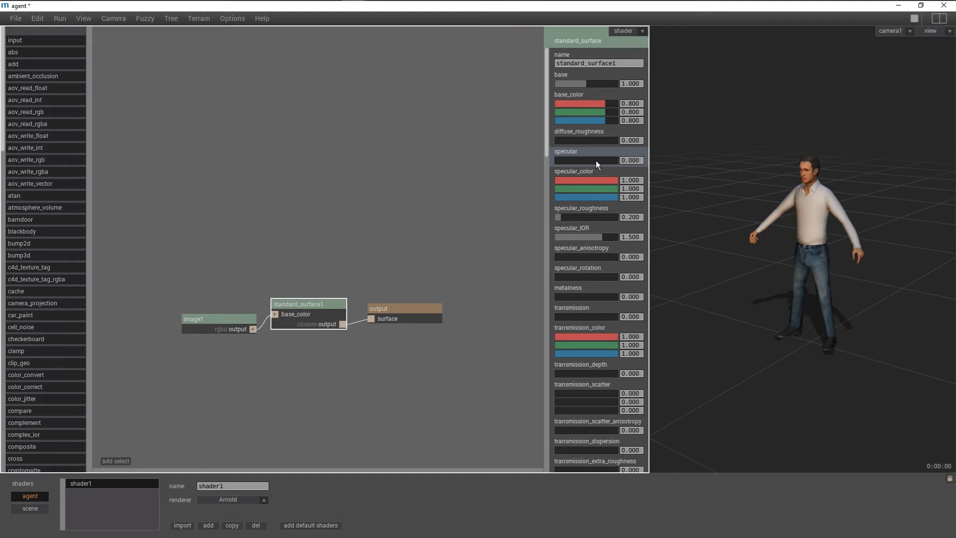
{"action": "left_click", "coordinate": [596, 160], "text": "shift"}
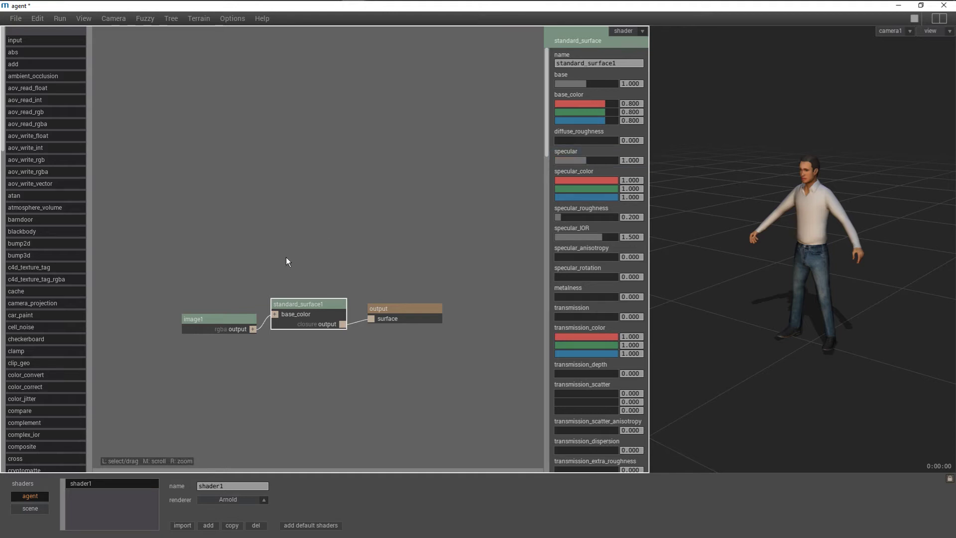
Add an input node connected to the image node's filename, and name it texmap
{"action": "left_click", "coordinate": [216, 321]}
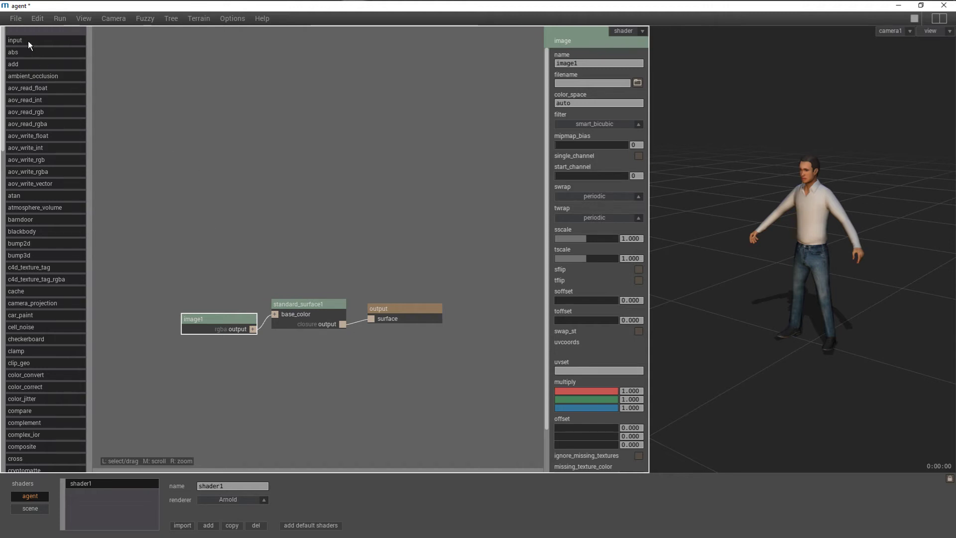
{"action": "left_click_drag", "start_coordinate": [28, 41], "coordinate": [212, 285]}
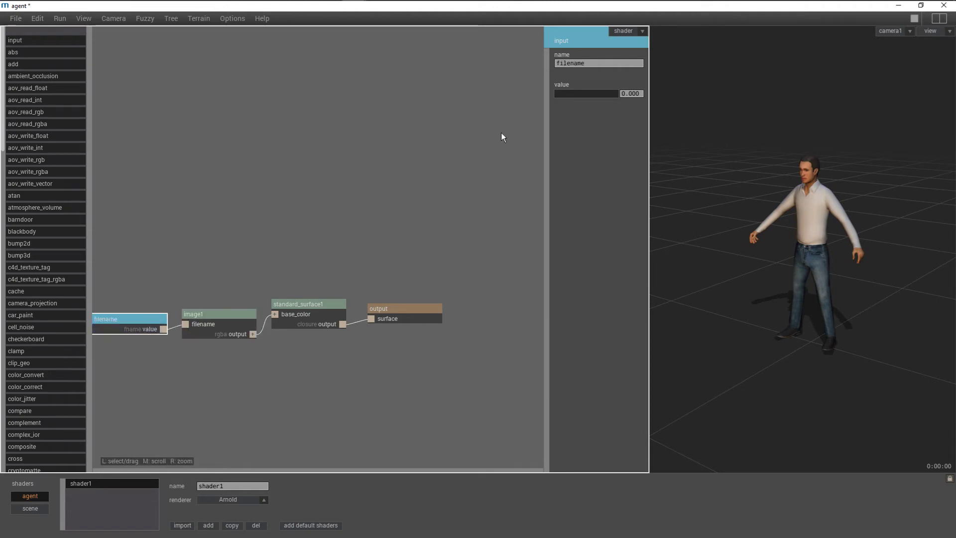
{"action": "double_click", "coordinate": [598, 66]}
{"action": "key", "text": "BackSpace"}
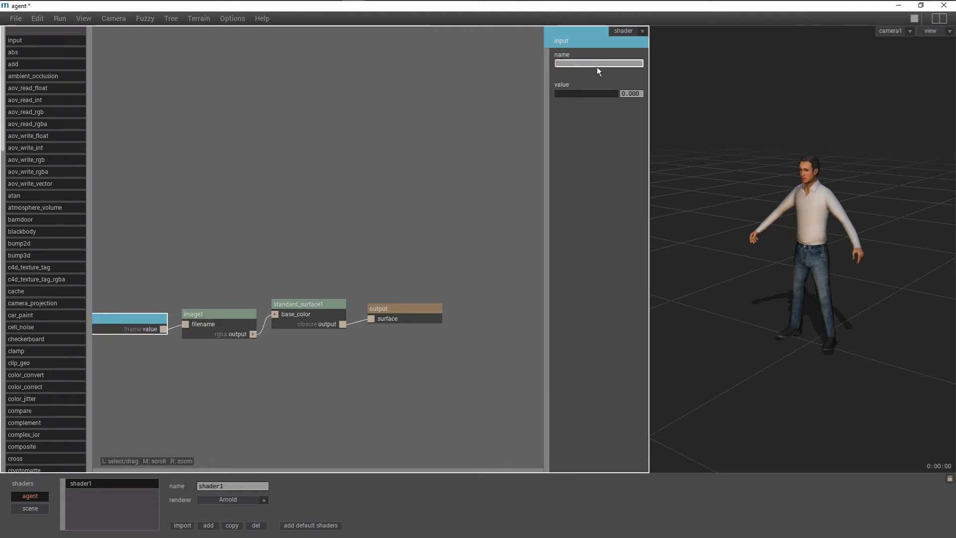
{"action": "type", "text": "texmap"}
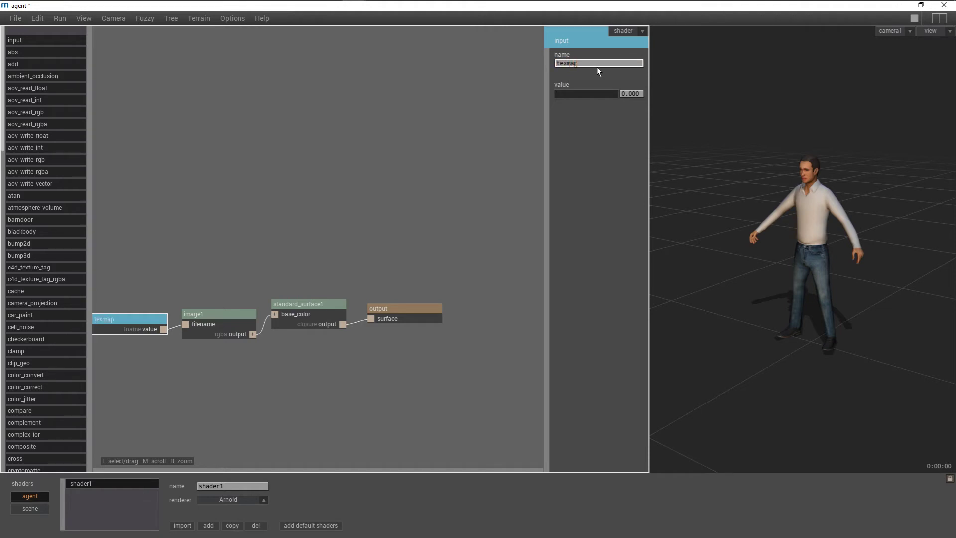
{"action": "key", "text": "Return"}
Add another input node connected to the standard_surface node's specular, and move the image and texmap nodes higher in the network
{"action": "middle_click_drag", "start_coordinate": [348, 187], "coordinate": [414, 122]}
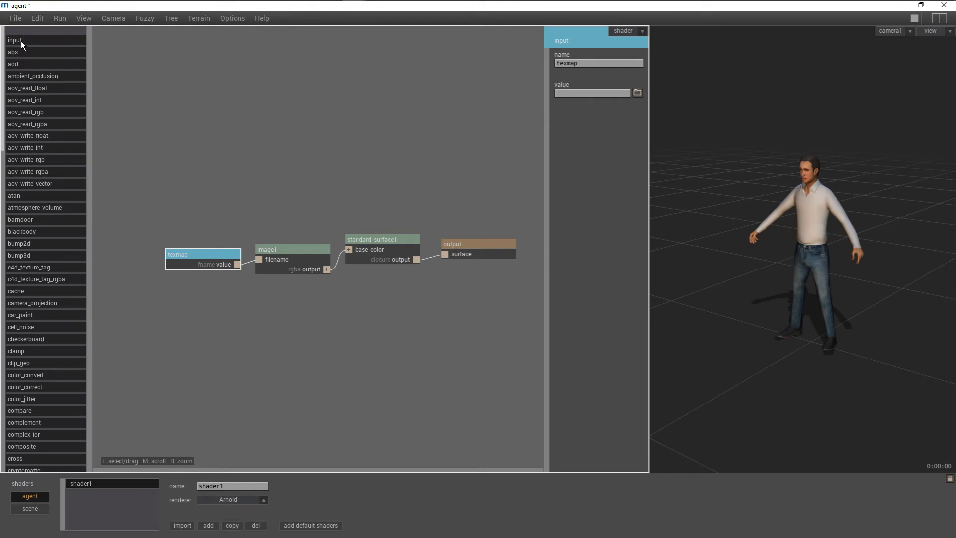
{"action": "left_click_drag", "start_coordinate": [21, 41], "coordinate": [223, 308]}
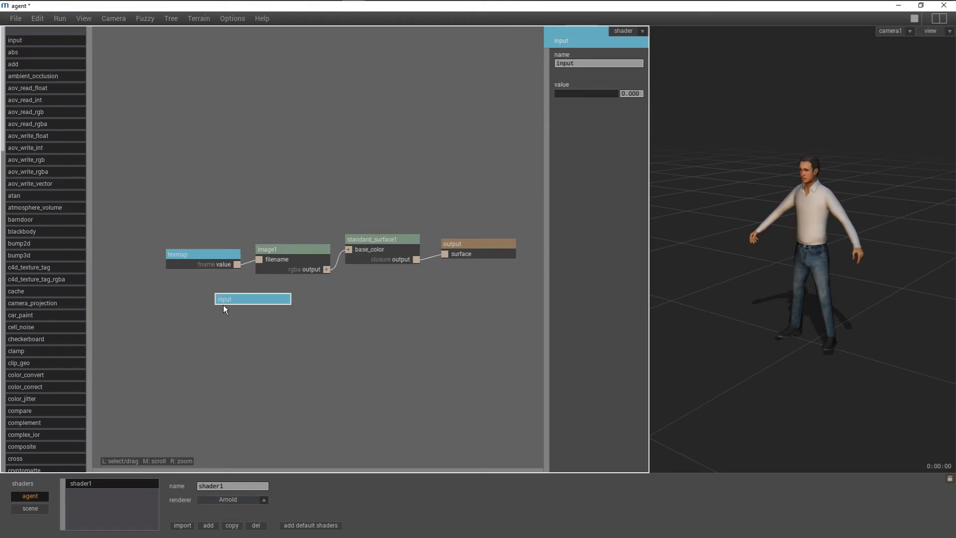
{"action": "left_click", "coordinate": [287, 301]}
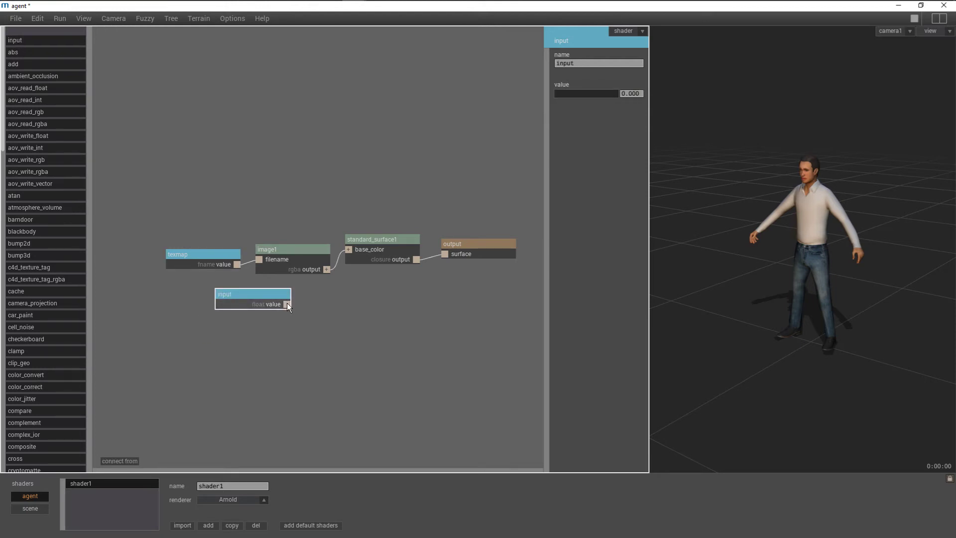
{"action": "left_click_drag", "start_coordinate": [287, 303], "coordinate": [365, 263]}
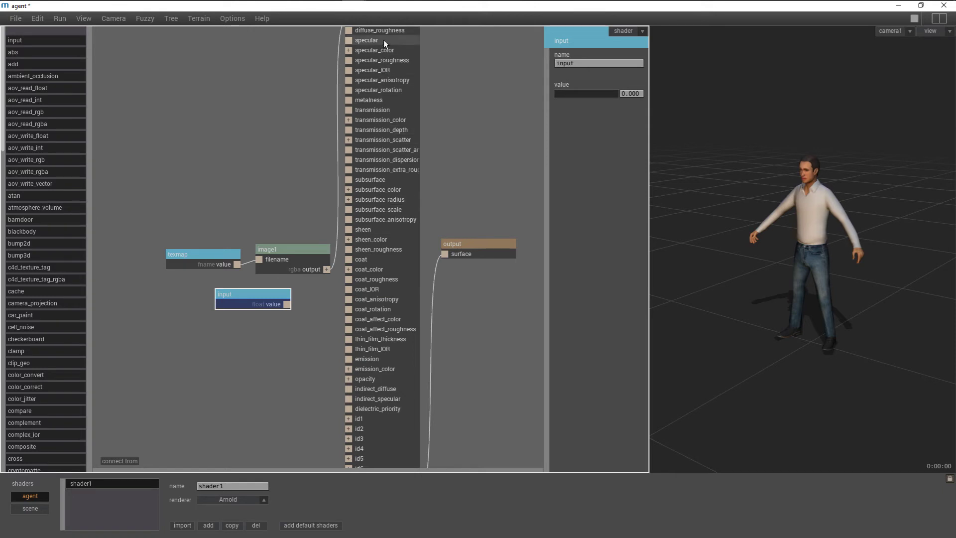
{"action": "left_click", "coordinate": [384, 40]}
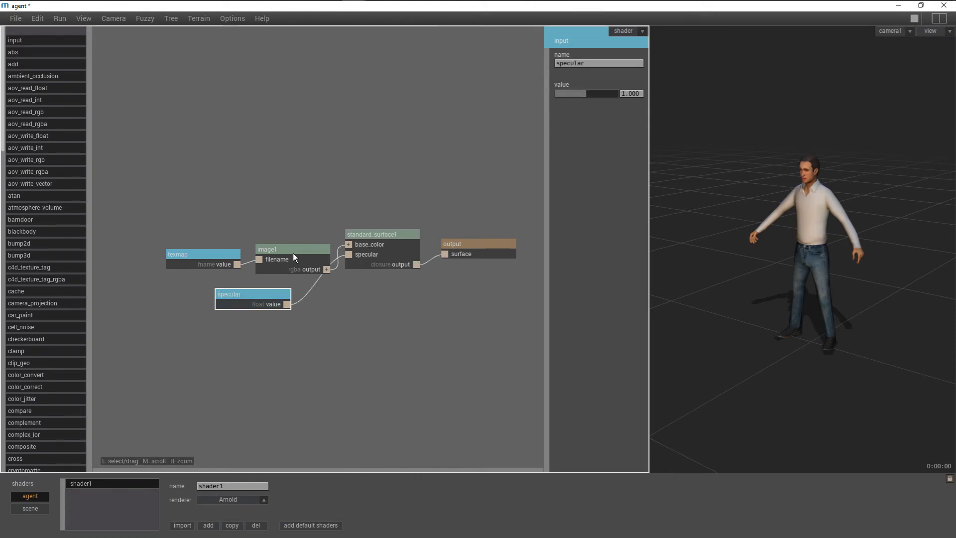
{"action": "left_click_drag", "start_coordinate": [300, 246], "coordinate": [299, 215]}
{"action": "left_click_drag", "start_coordinate": [207, 253], "coordinate": [208, 222]}
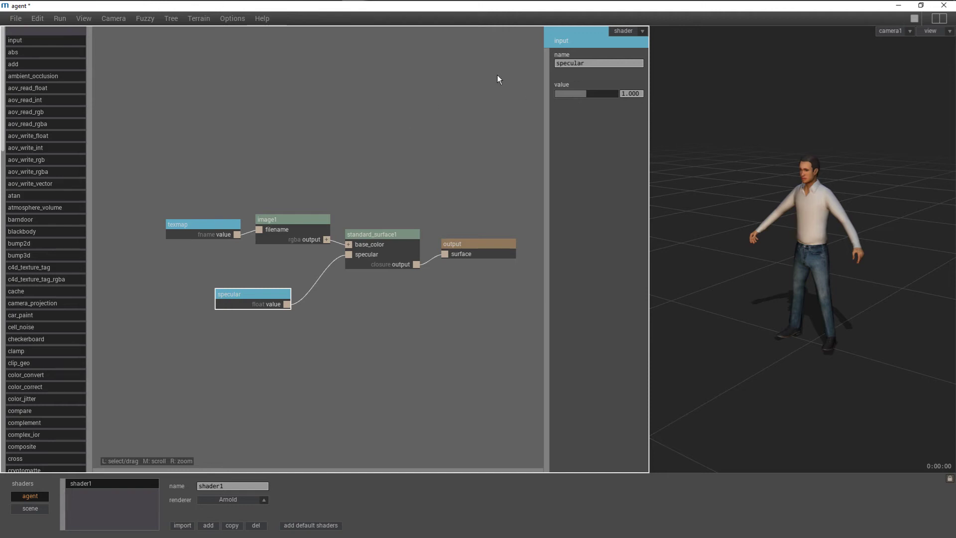
In the body view, assign shader1 as the shirt material's beauty surface shader and set its specular to 0
{"action": "left_click", "coordinate": [639, 35]}
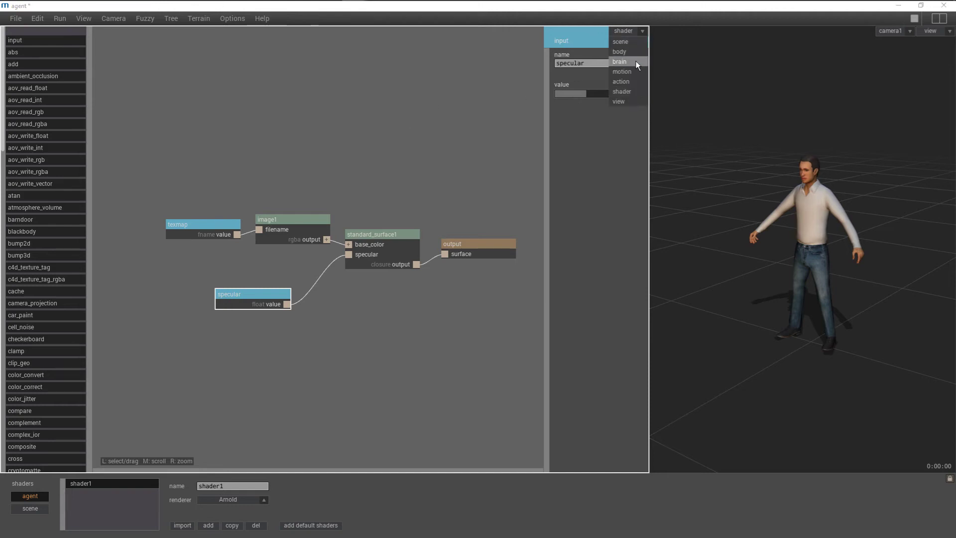
{"action": "left_click", "coordinate": [637, 53]}
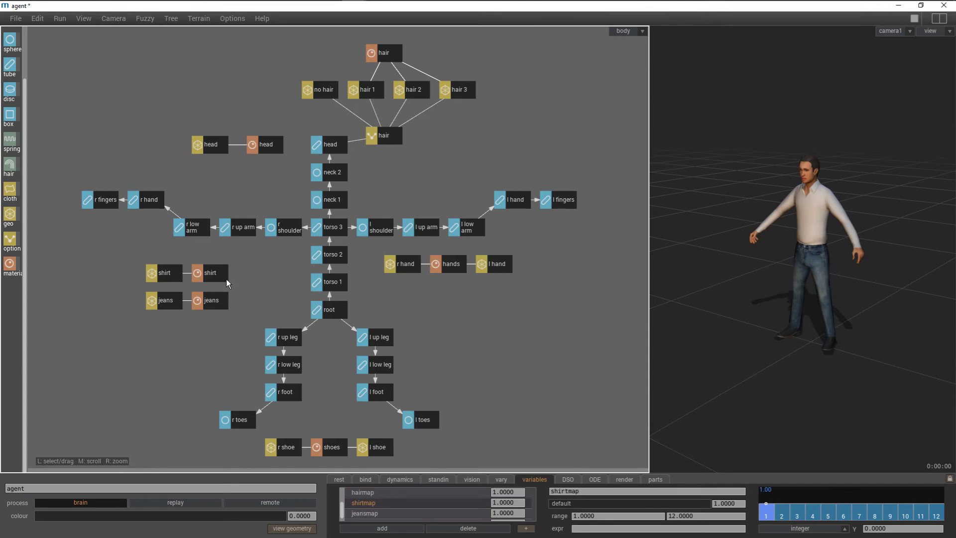
{"action": "left_click", "coordinate": [211, 273]}
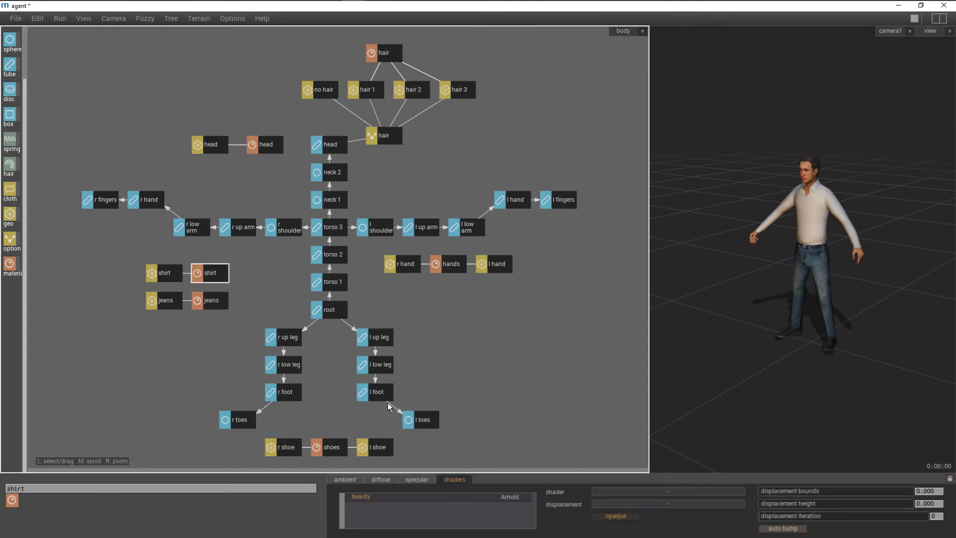
{"action": "left_click", "coordinate": [627, 493]}
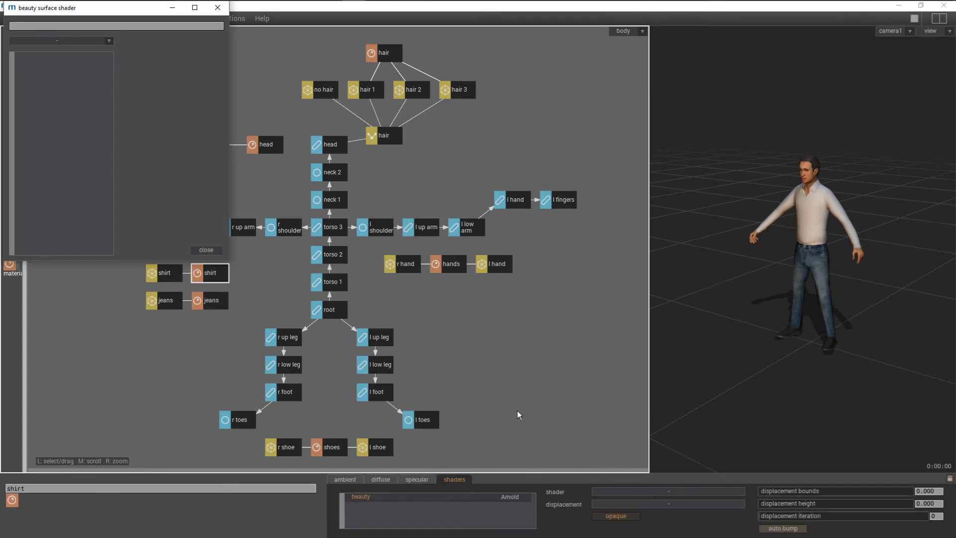
{"action": "left_click", "coordinate": [74, 39]}
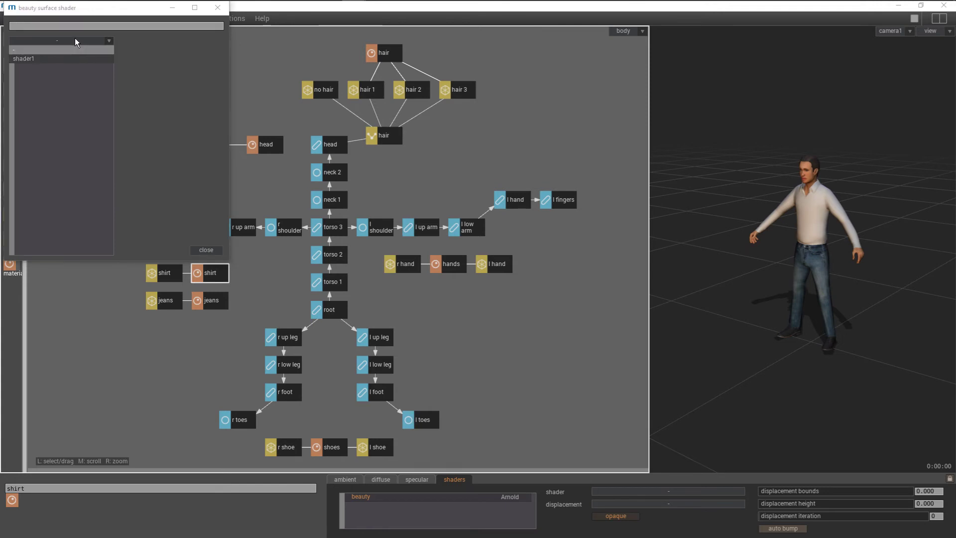
{"action": "left_click", "coordinate": [75, 58]}
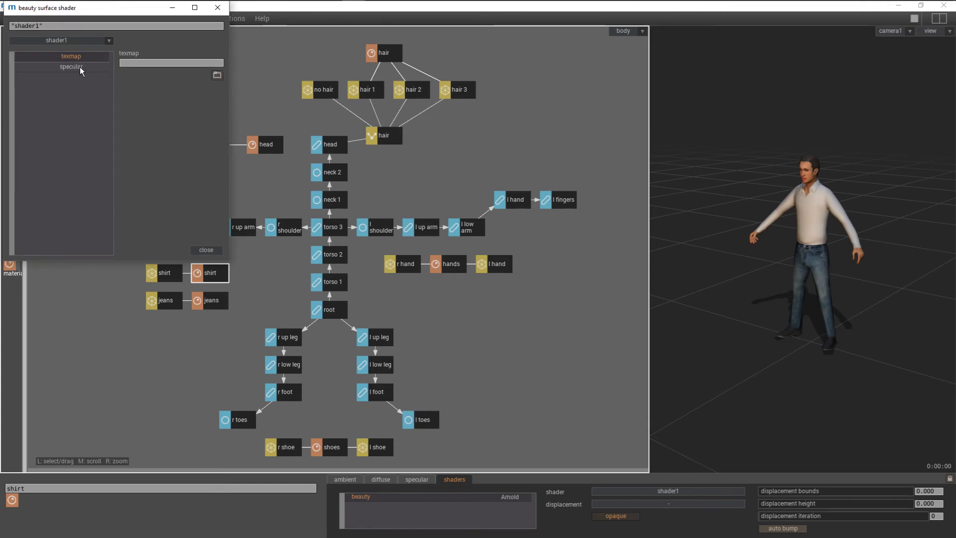
{"action": "left_click", "coordinate": [75, 67]}
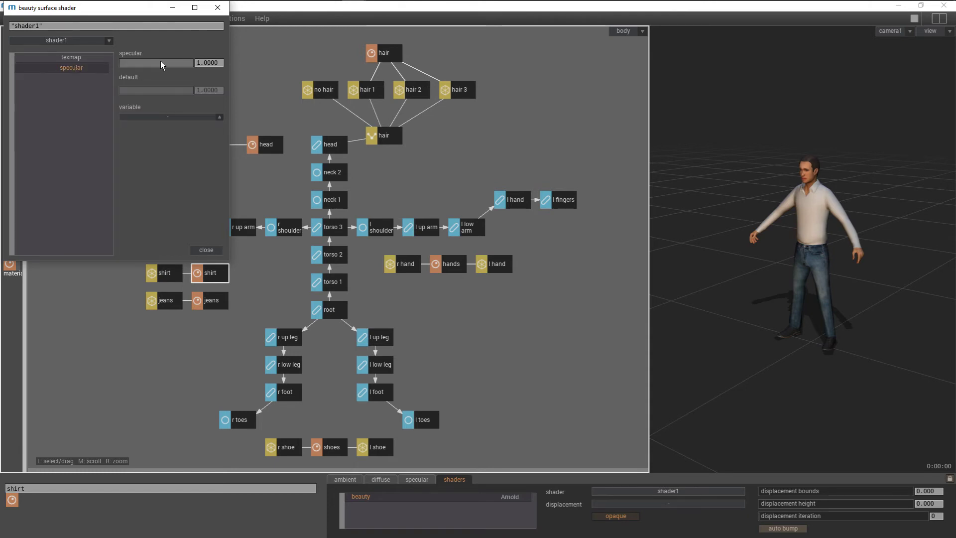
{"action": "left_click_drag", "start_coordinate": [160, 62], "coordinate": [108, 61]}
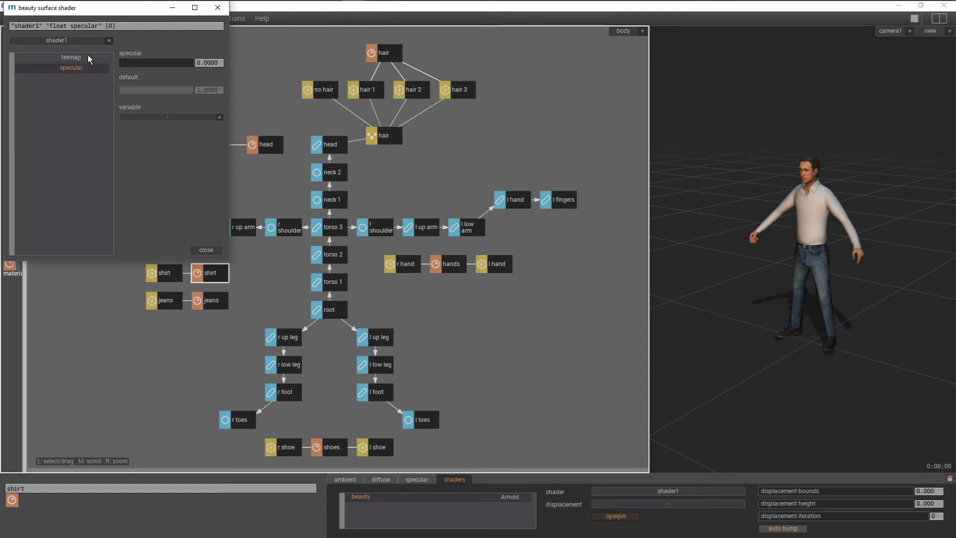
Set the shirt shader's texmap to shirt_1.tif from the maps folder
{"action": "left_click", "coordinate": [87, 55]}
{"action": "left_click", "coordinate": [217, 76]}
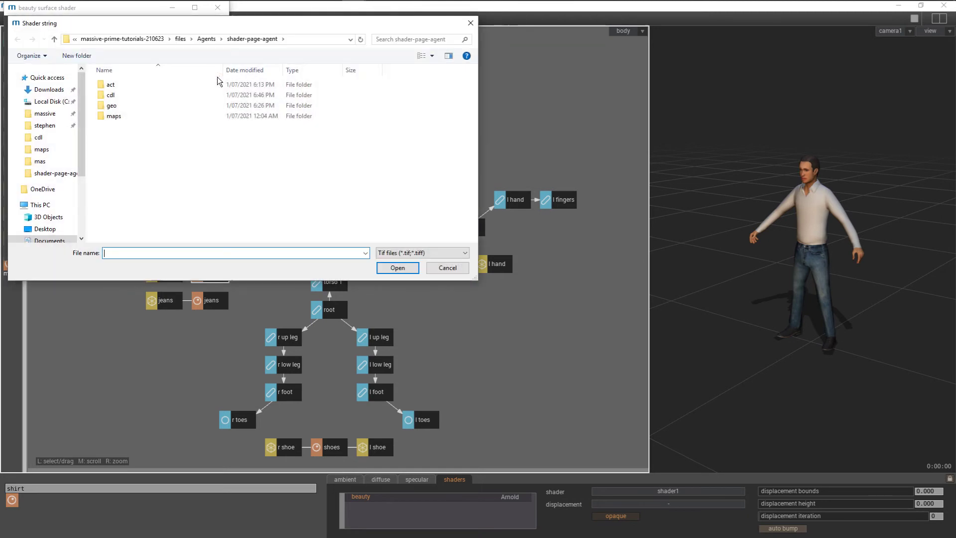
{"action": "left_click", "coordinate": [133, 117]}
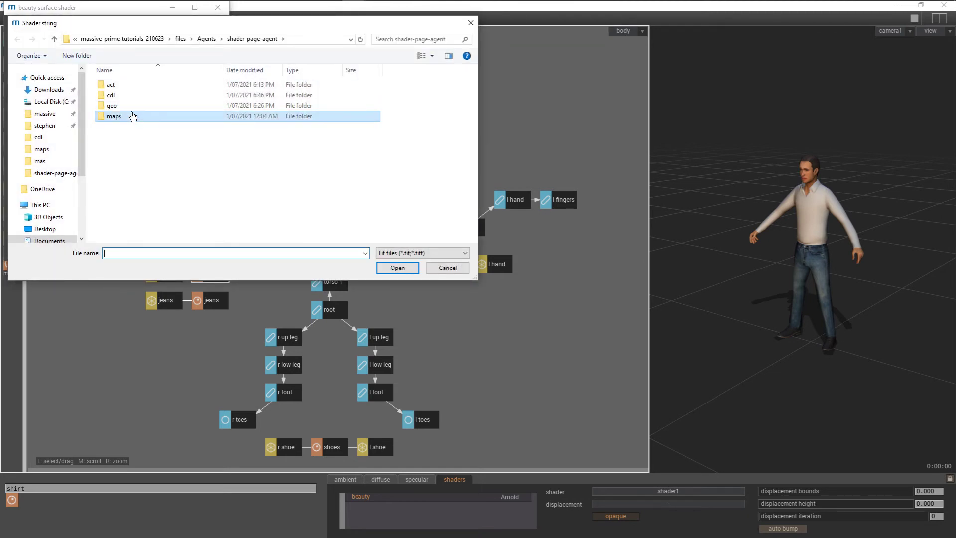
{"action": "double_click", "coordinate": [133, 118]}
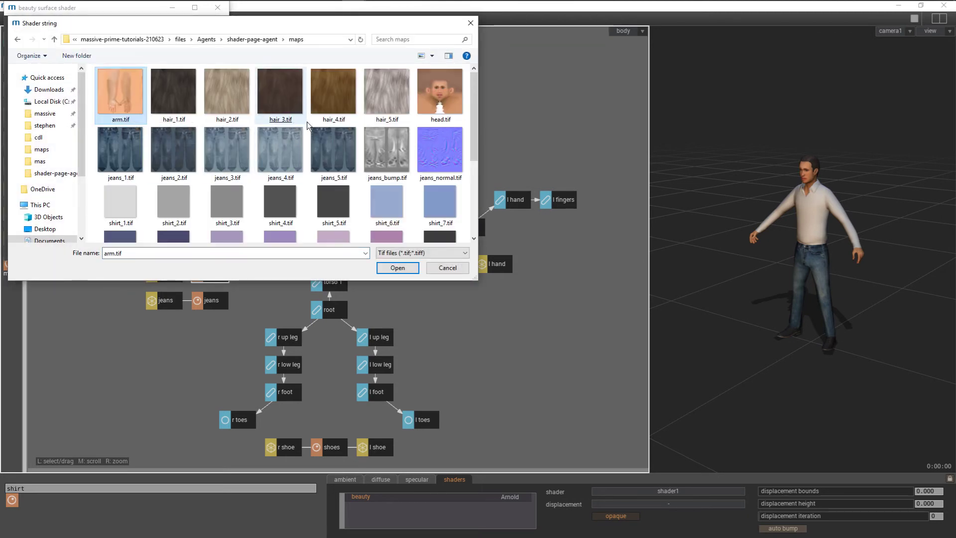
{"action": "double_click", "coordinate": [120, 199]}
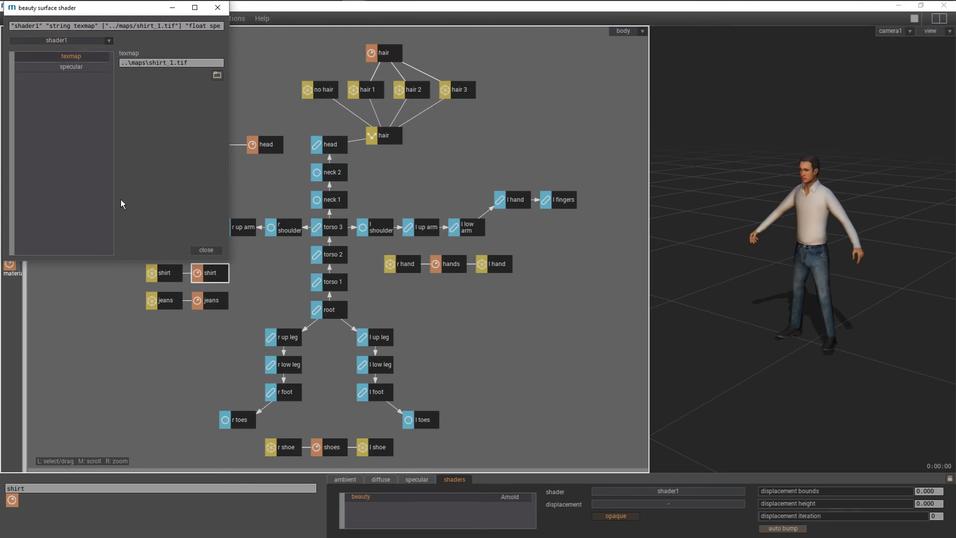
Replace the number in the shirt texmap's file name with the variable 'shirtmap', and close the surface shader window
{"action": "left_click", "coordinate": [174, 63]}
{"action": "key", "text": "BackSpace"}
{"action": "type", "text": "'shirtmap'"}
{"action": "key", "text": "Return"}
{"action": "left_click", "coordinate": [208, 250]}
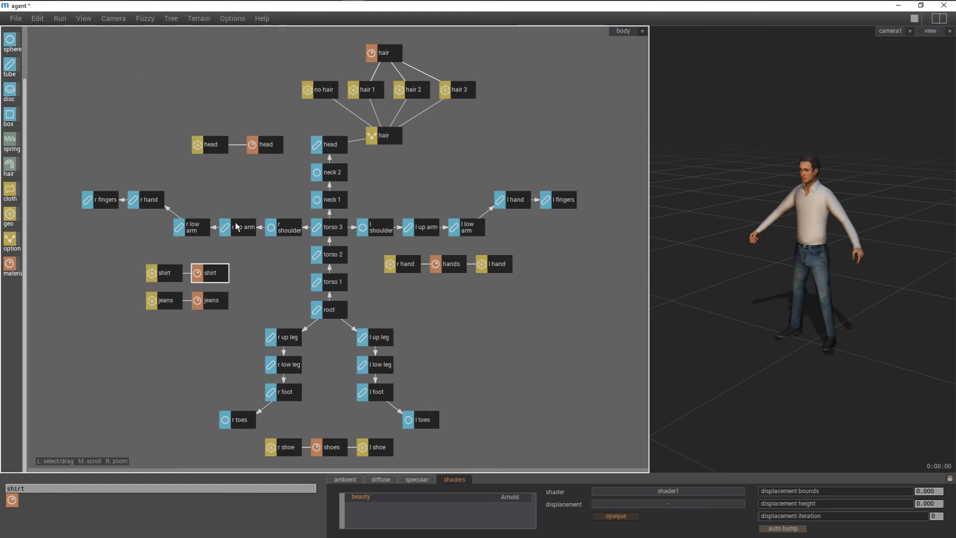
Assign shader1 as the jeans material's beauty surface shader and set its texmap to jeans_1.tif from the maps folder
{"action": "left_click", "coordinate": [214, 305]}
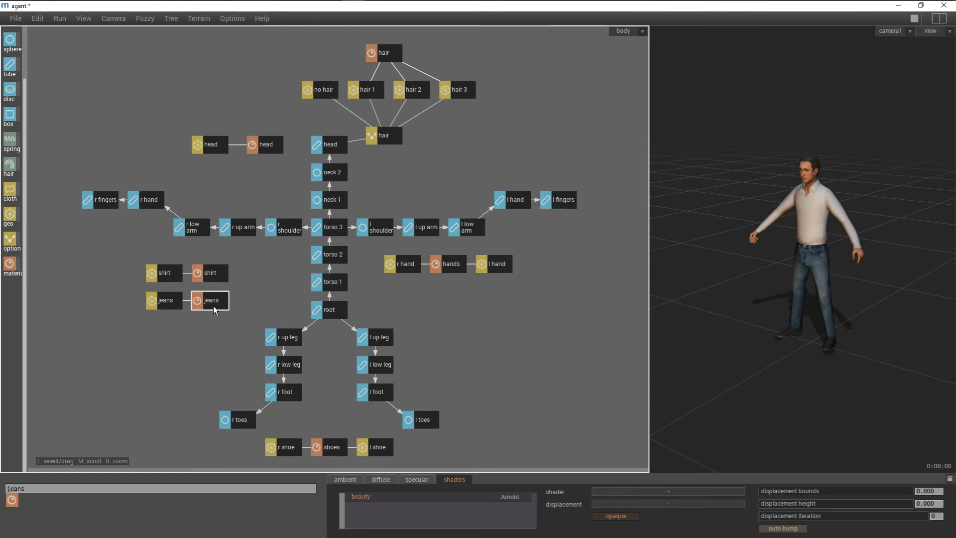
{"action": "left_click", "coordinate": [623, 494]}
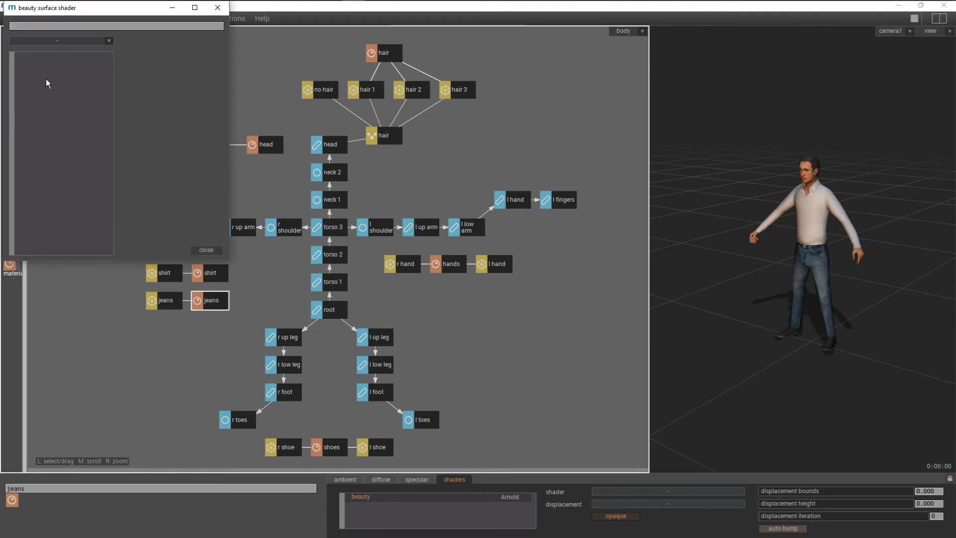
{"action": "left_click", "coordinate": [60, 42]}
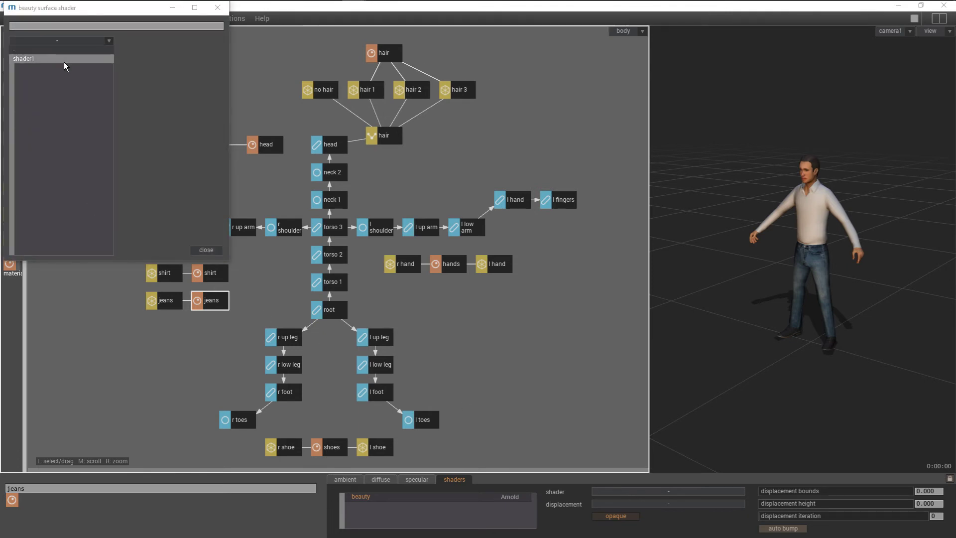
{"action": "left_click", "coordinate": [64, 62]}
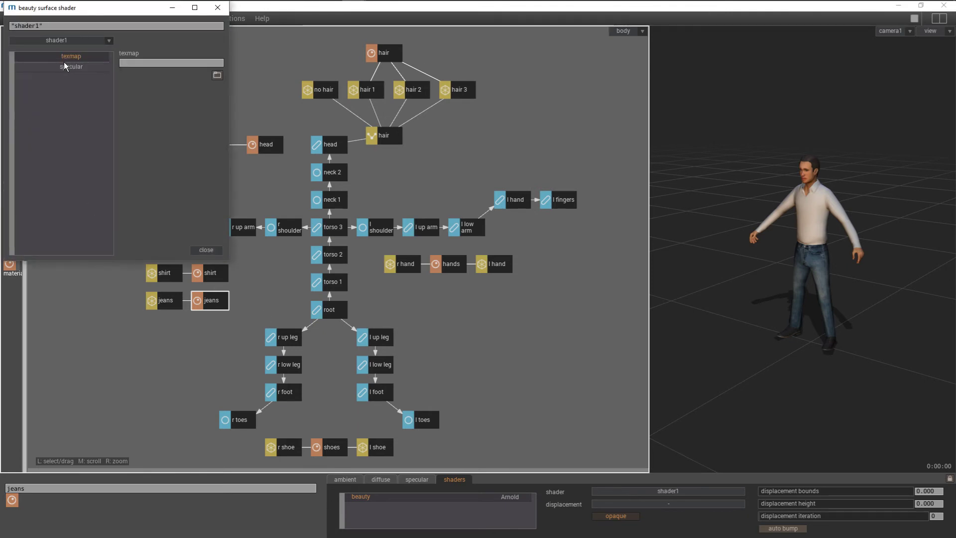
{"action": "left_click", "coordinate": [218, 75]}
{"action": "double_click", "coordinate": [125, 145]}
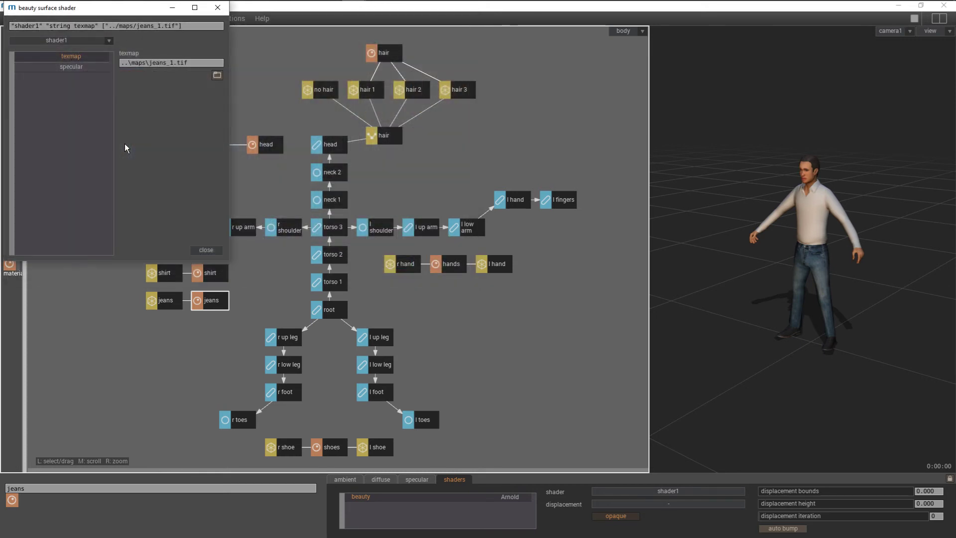
Replace the number in the jeans texmap's file name with the variable 'jeansmap', set specular to 0, and close the surface shader window
{"action": "left_click", "coordinate": [174, 63]}
{"action": "type", "text": "'jeansmap'"}
{"action": "key", "text": "Return"}
{"action": "left_click", "coordinate": [84, 66]}
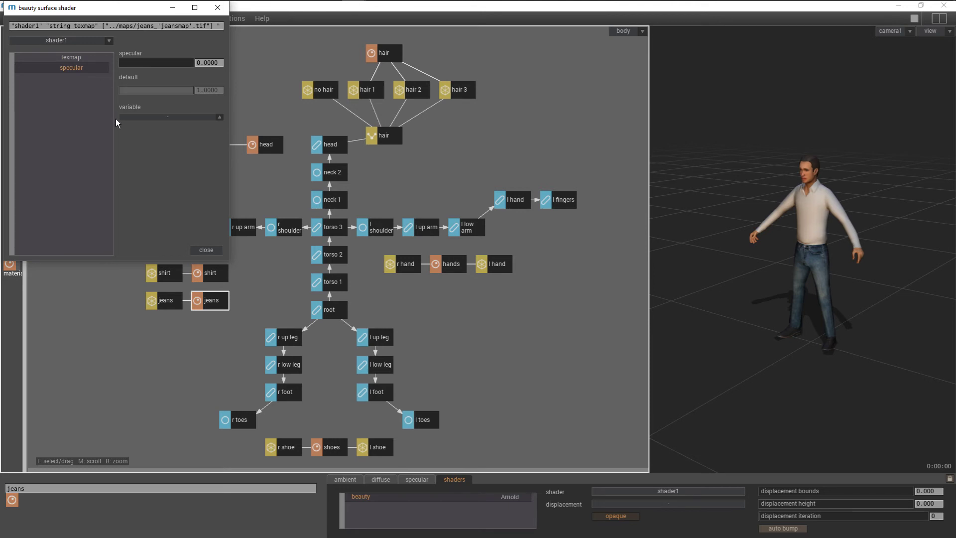
{"action": "left_click", "coordinate": [204, 249]}
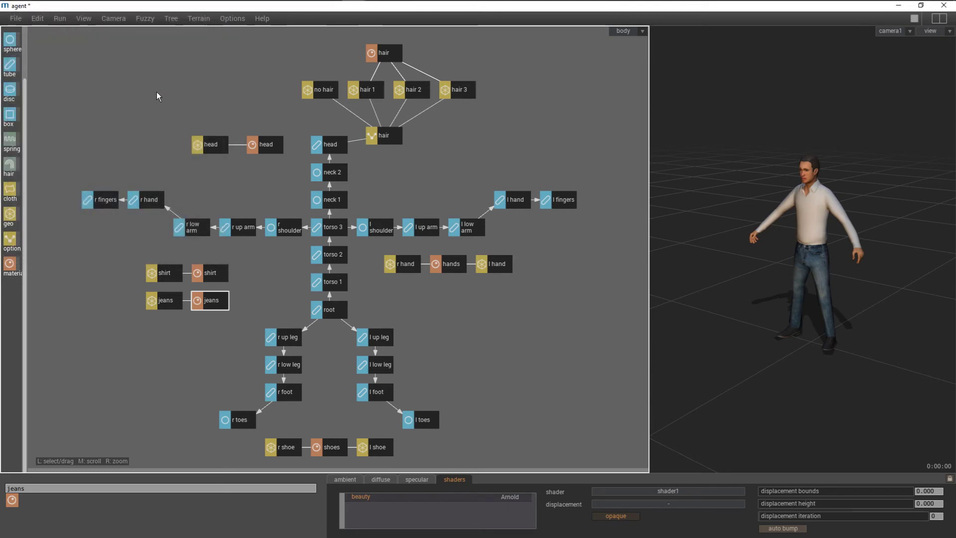
Render the agent with Arnold to check the shirt and jeans shaders, and close the render window
{"action": "left_click", "coordinate": [112, 16]}
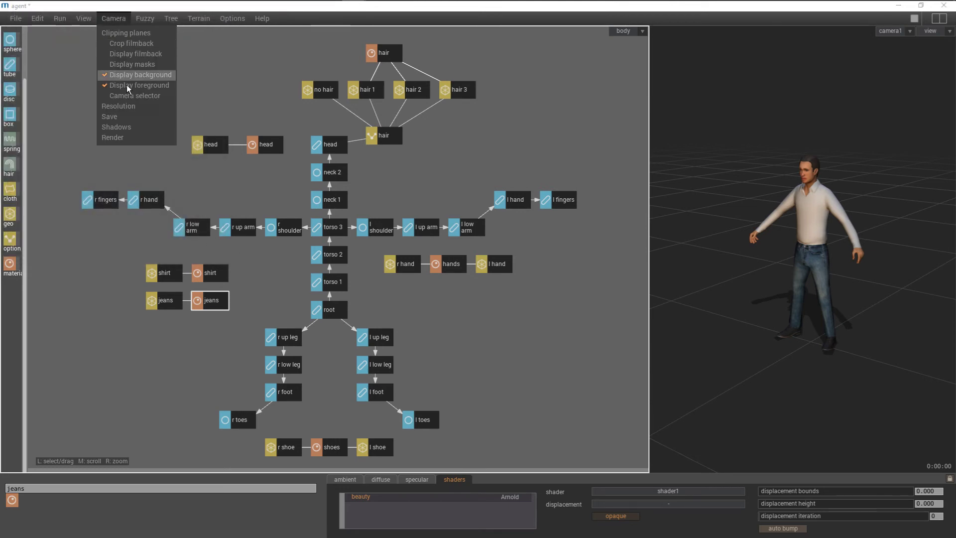
{"action": "left_click", "coordinate": [127, 137]}
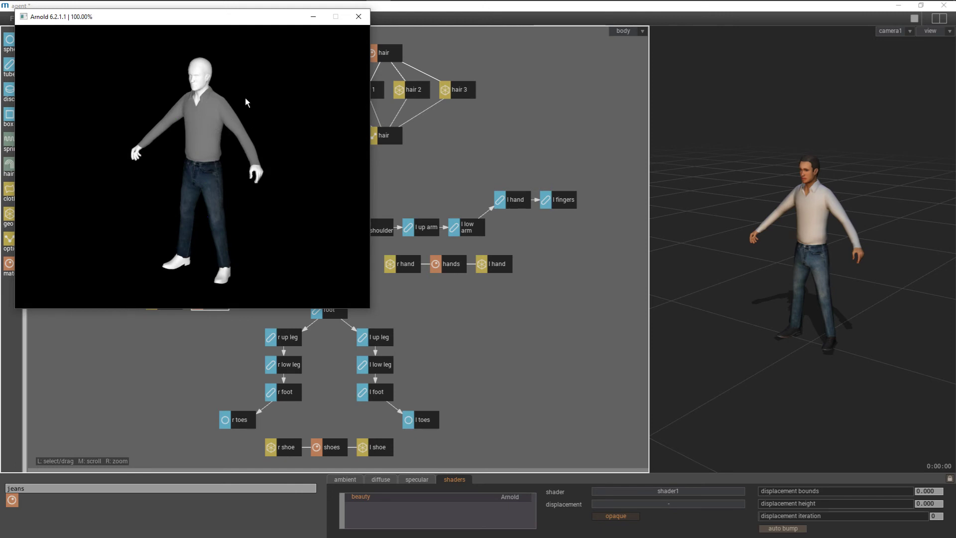
{"action": "key", "text": "Escape"}
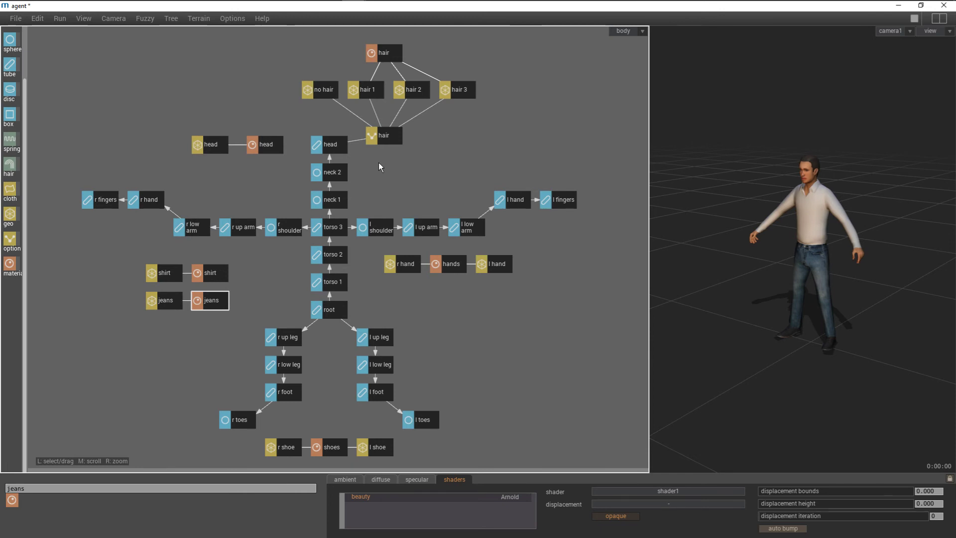
Add the default shaders to the agent's shader list and open the standard shader's node network
{"action": "left_click", "coordinate": [620, 32]}
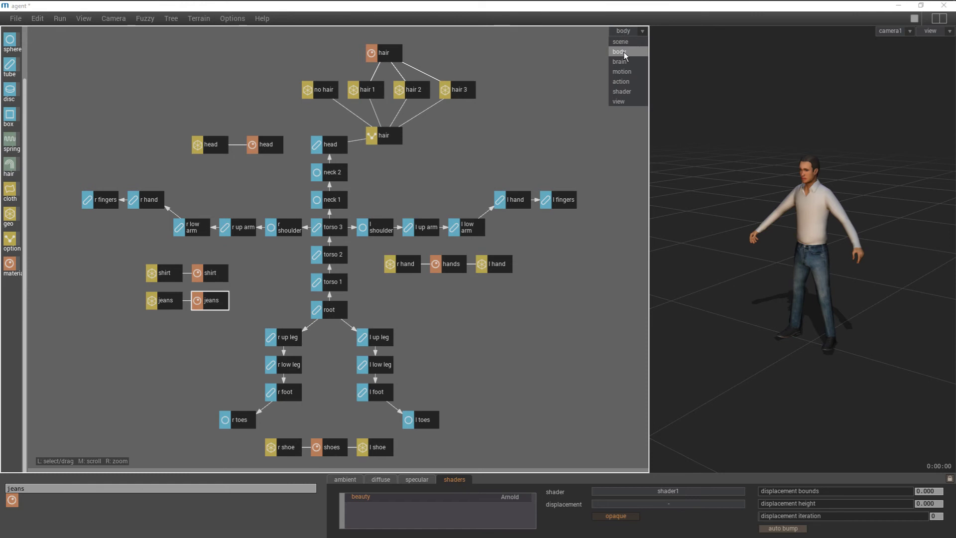
{"action": "left_click", "coordinate": [626, 91]}
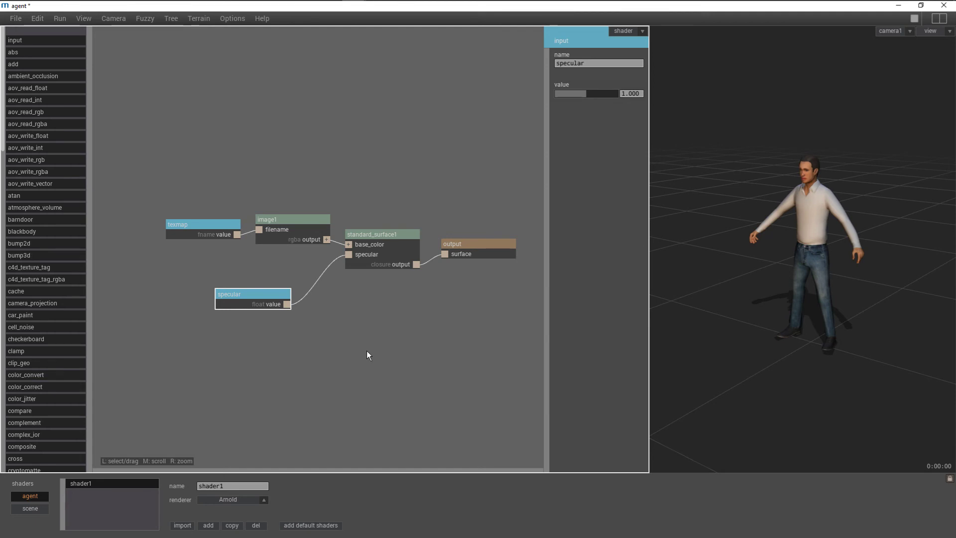
{"action": "left_click", "coordinate": [319, 527]}
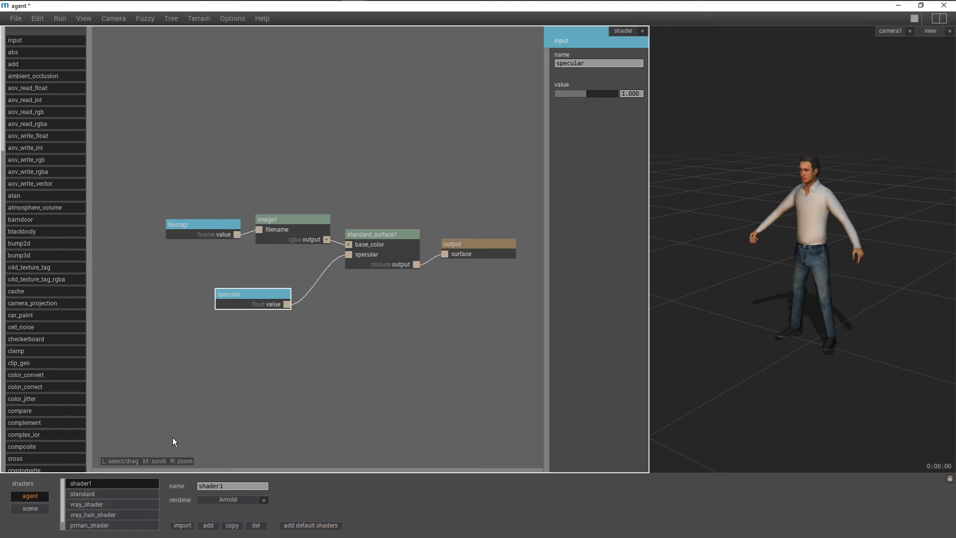
{"action": "left_click", "coordinate": [132, 494]}
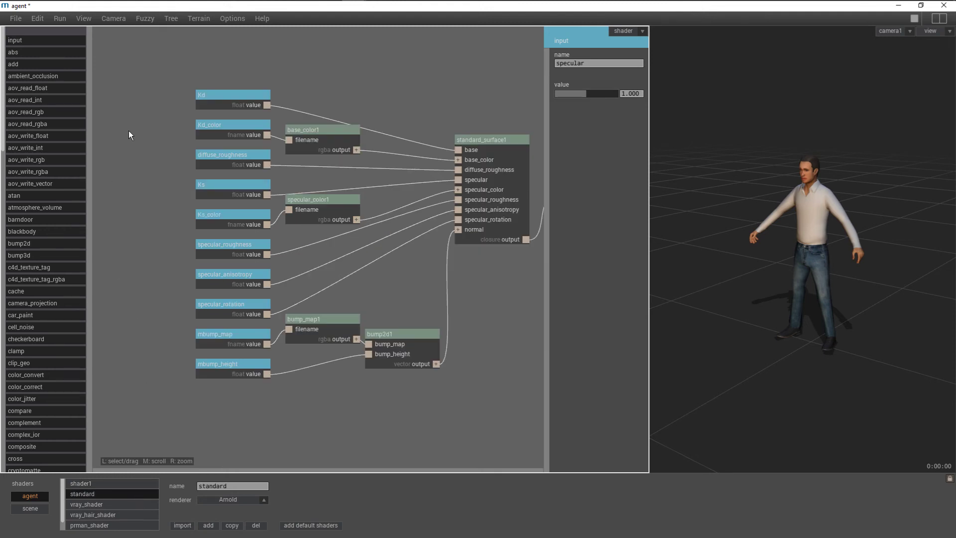
{"action": "middle_click_drag", "start_coordinate": [144, 54], "coordinate": [124, 51]}
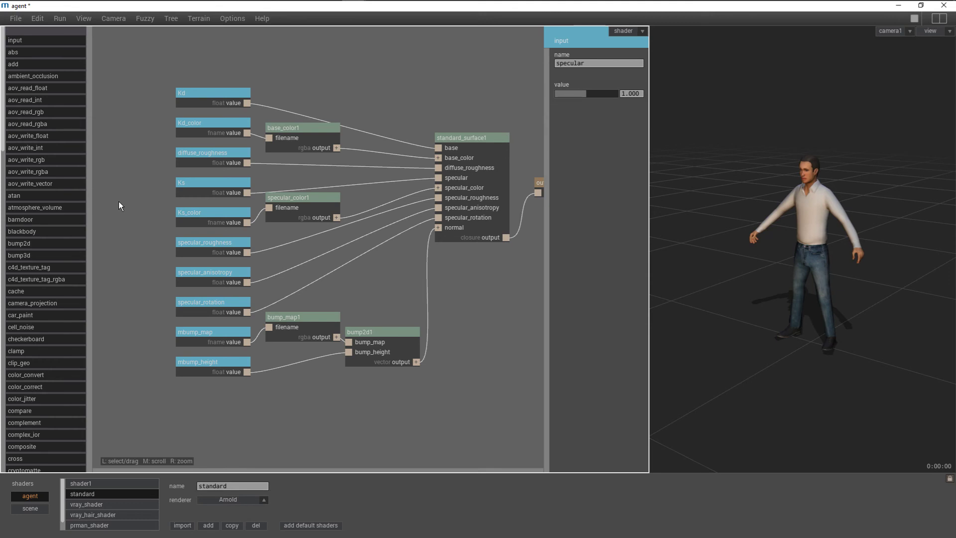
In the body view, switch the shirt material's beauty surface shader to the standard shader
{"action": "left_click", "coordinate": [628, 32]}
{"action": "left_click", "coordinate": [630, 51]}
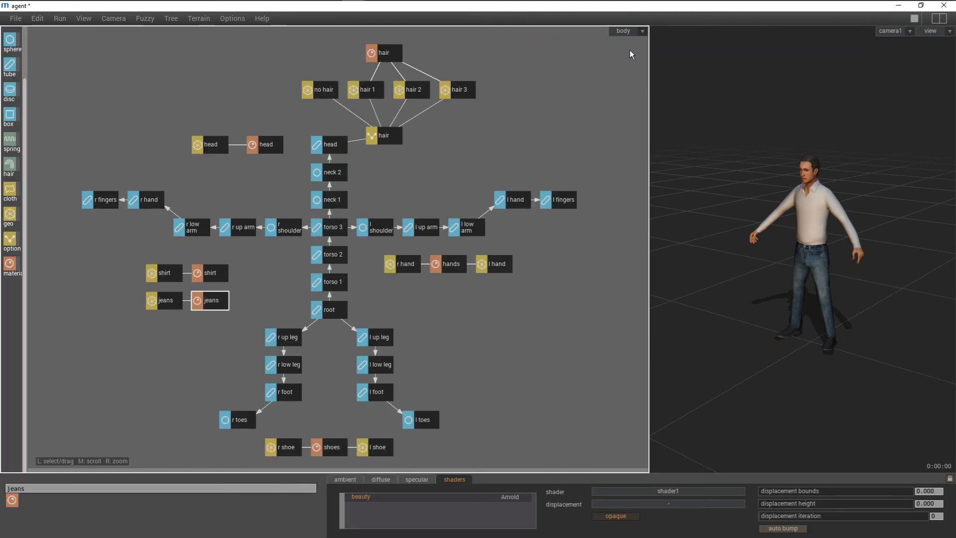
{"action": "left_click", "coordinate": [216, 272]}
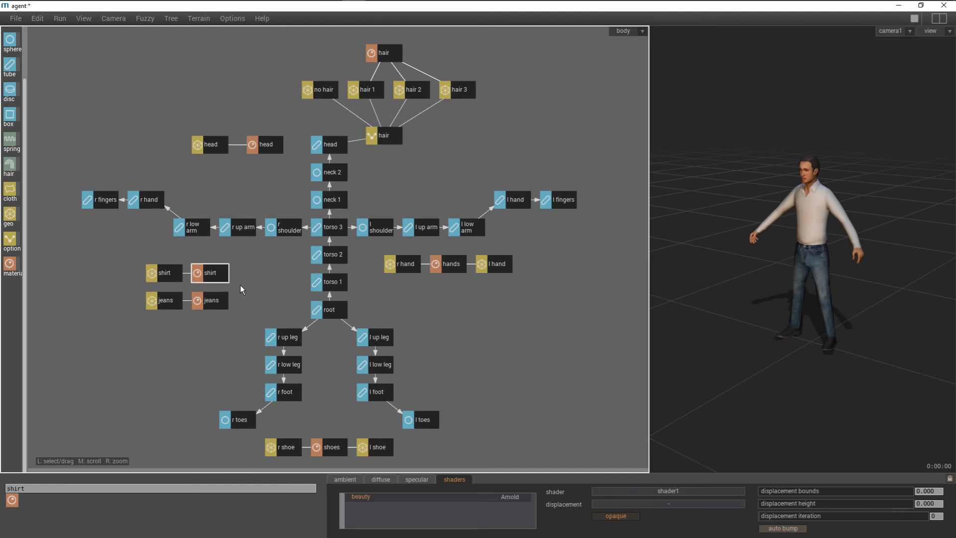
{"action": "left_click", "coordinate": [640, 492]}
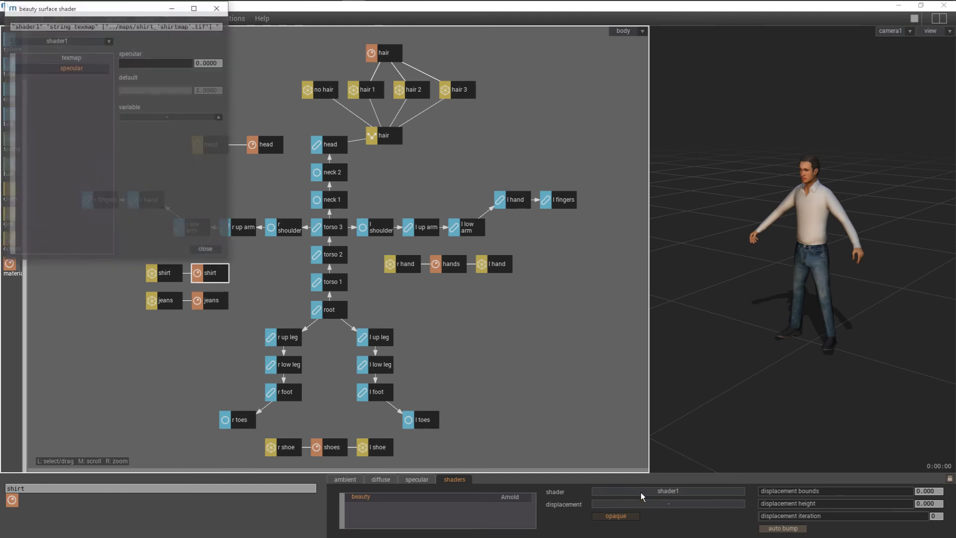
{"action": "left_click", "coordinate": [72, 41]}
{"action": "left_click", "coordinate": [72, 67]}
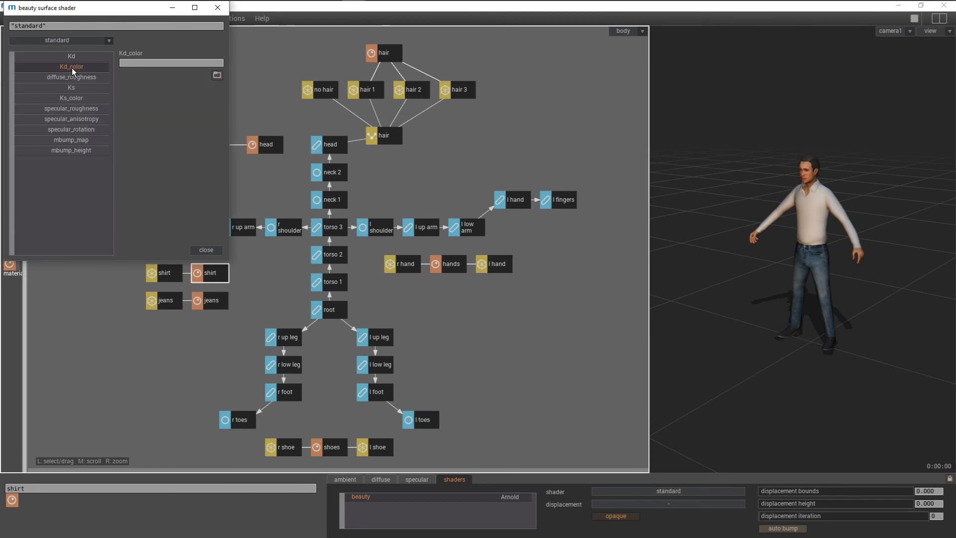
Set the shirt shader's Kd_color to shirt_1.tif and replace the number in its file name with the variable 'shirtmap'
{"action": "left_click", "coordinate": [217, 75]}
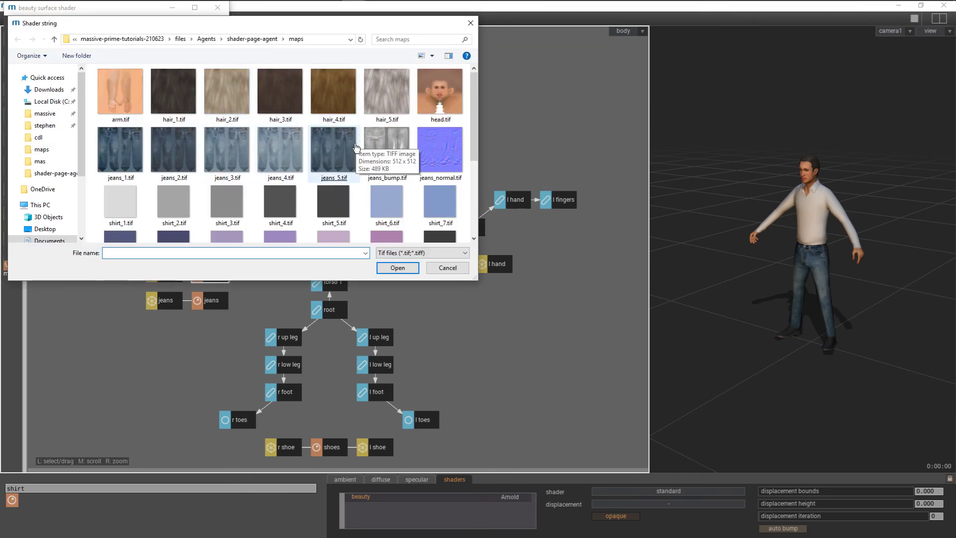
{"action": "double_click", "coordinate": [122, 207]}
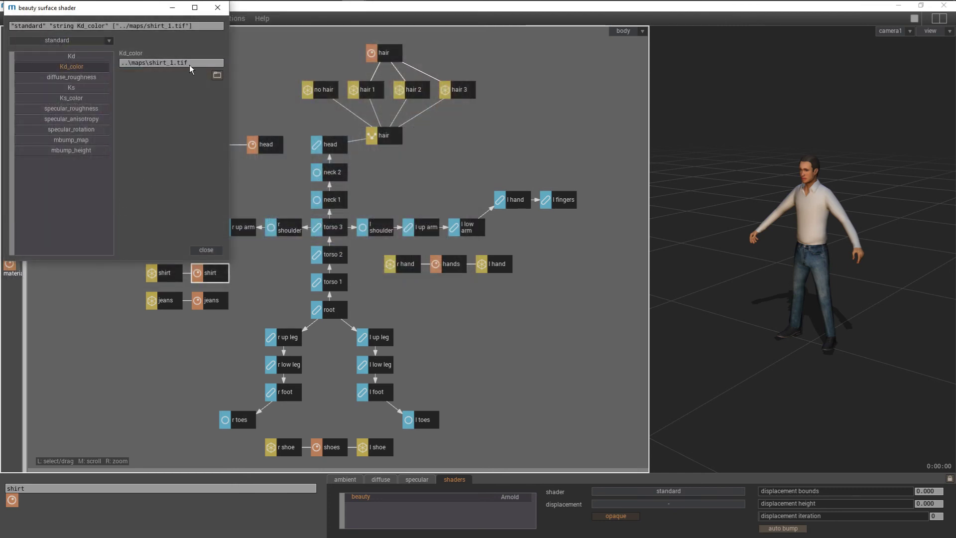
{"action": "left_click", "coordinate": [189, 65]}
{"action": "key", "text": "Left"}
{"action": "key", "text": "Left"}
{"action": "key", "text": "Left"}
{"action": "key", "text": "Left"}
{"action": "key", "text": "BackSpace"}
{"action": "type", "text": "'shirtmap'"}
{"action": "key", "text": "Return"}
Set the shirt shader's mbump_map to shirt_bump.tif and its mbump_height to 5, and close the surface shader window
{"action": "left_click", "coordinate": [91, 89]}
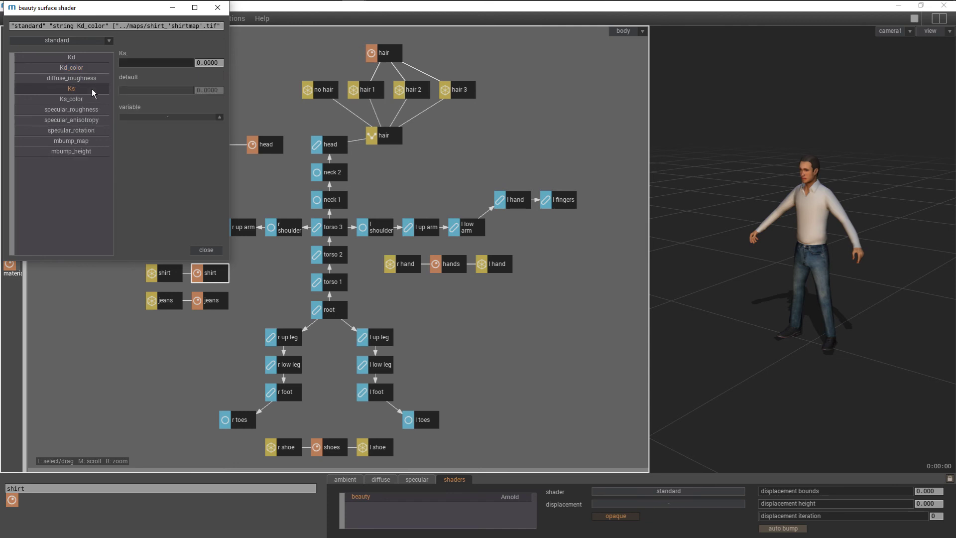
{"action": "left_click", "coordinate": [84, 142]}
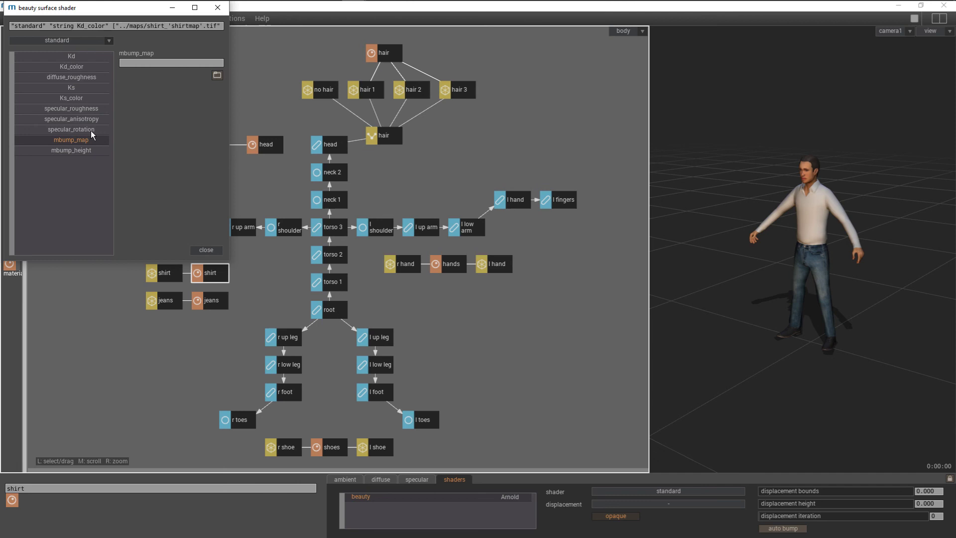
{"action": "left_click", "coordinate": [217, 76]}
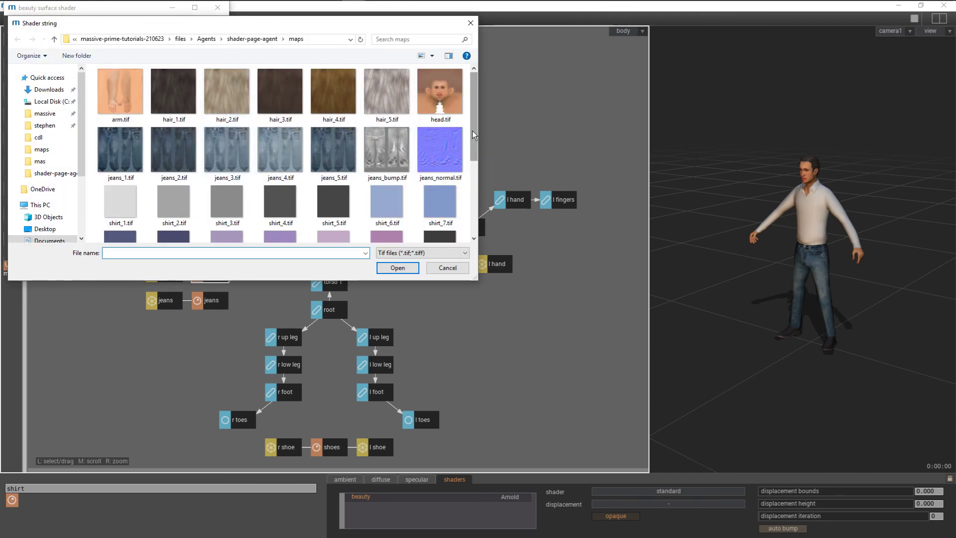
{"action": "left_click_drag", "start_coordinate": [472, 130], "coordinate": [381, 212]}
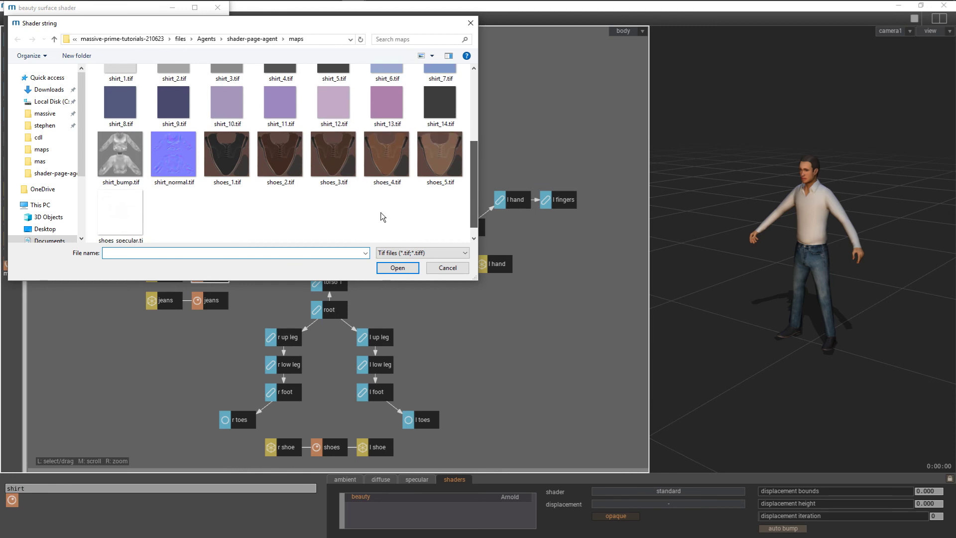
{"action": "double_click", "coordinate": [117, 159]}
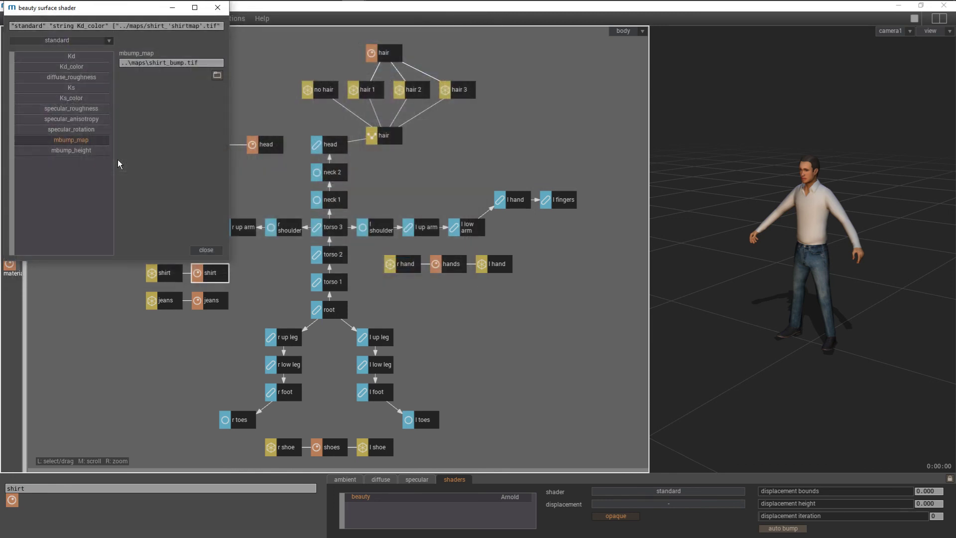
{"action": "left_click", "coordinate": [60, 151]}
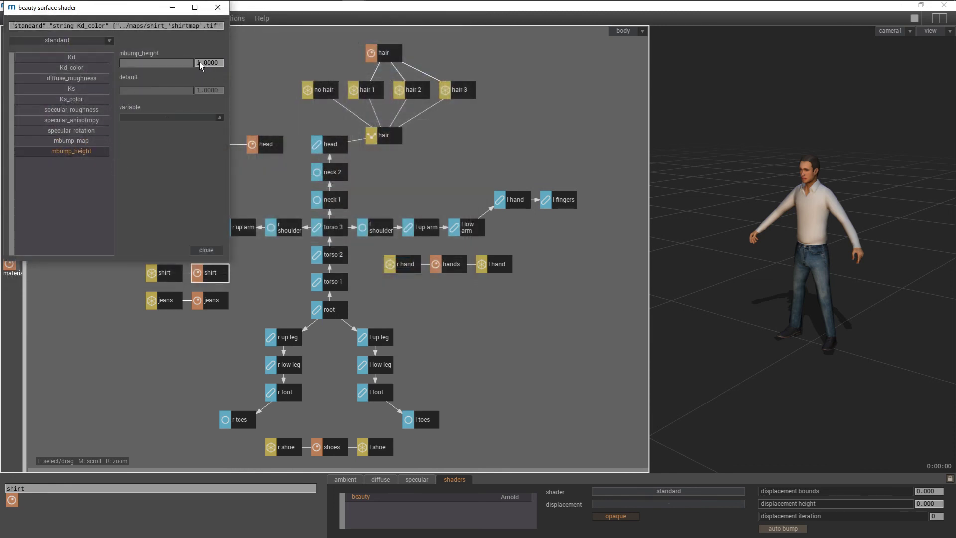
{"action": "type", "text": "5"}
{"action": "left_click", "coordinate": [207, 250]}
Switch the jeans material's beauty surface shader to the standard shader
{"action": "left_click", "coordinate": [216, 304]}
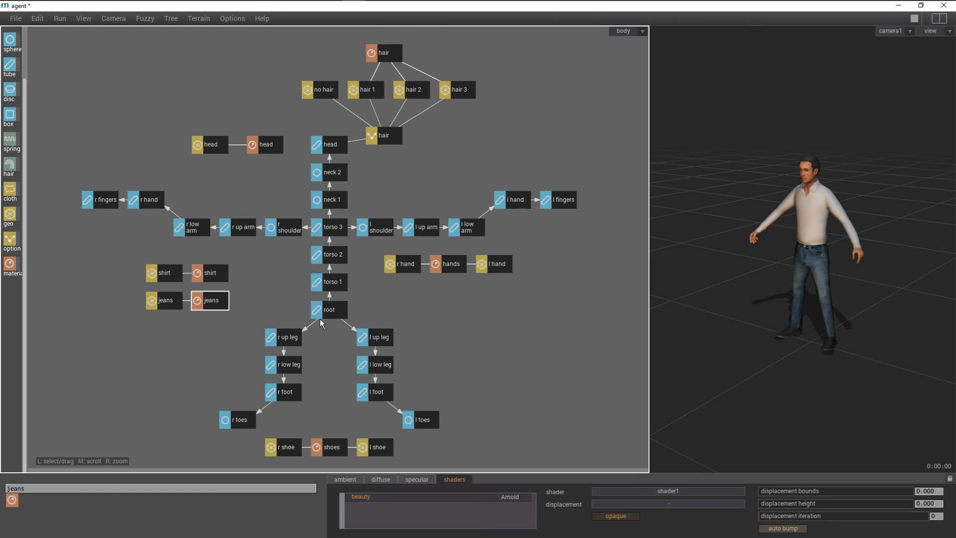
{"action": "left_click", "coordinate": [653, 491]}
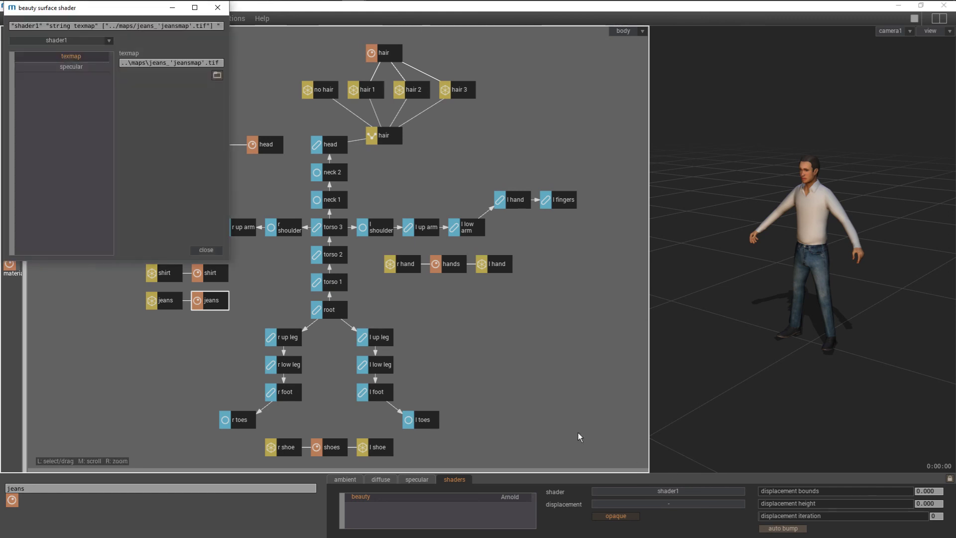
{"action": "left_click", "coordinate": [65, 40]}
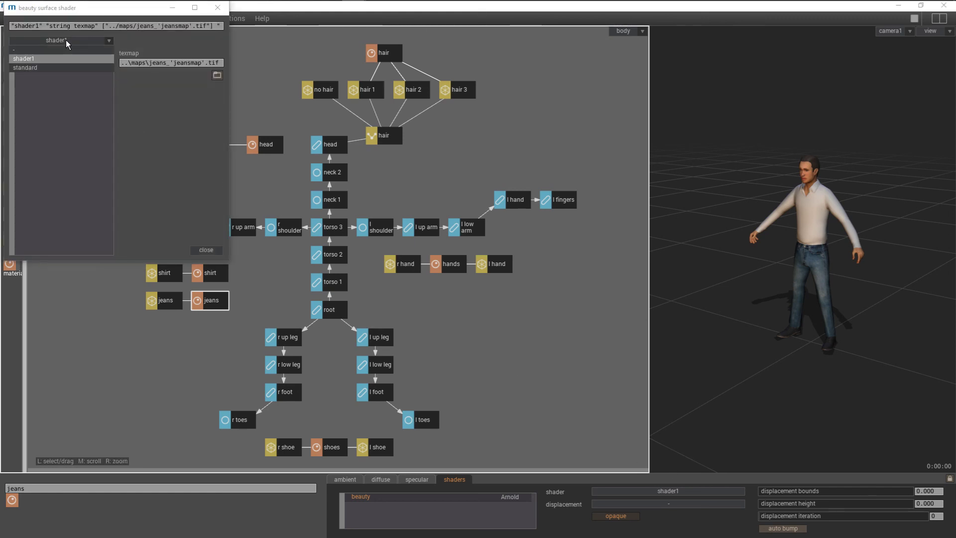
{"action": "left_click", "coordinate": [67, 67]}
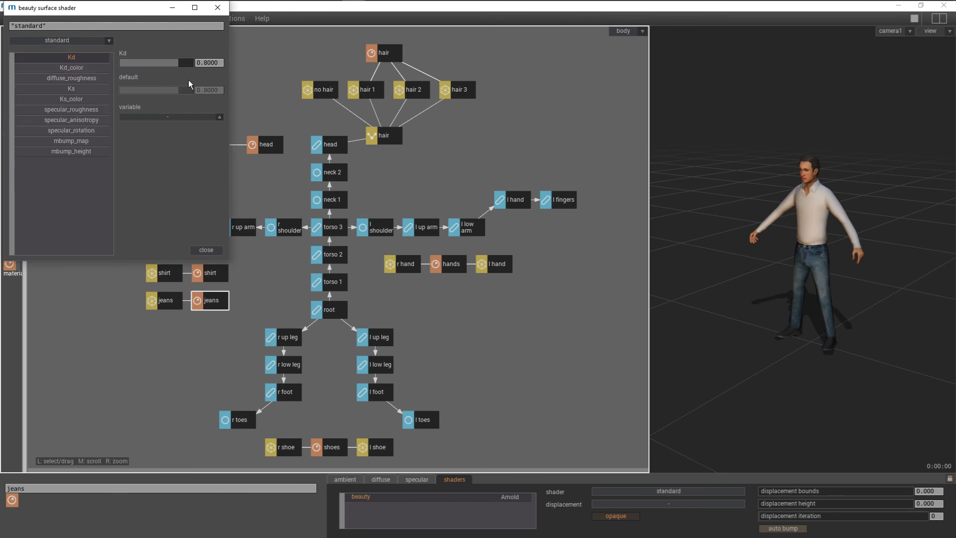
Set the jeans shader's Kd_color to jeans_1.tif and replace the number in its file name with the variable 'jeansmap'
{"action": "left_click", "coordinate": [65, 67]}
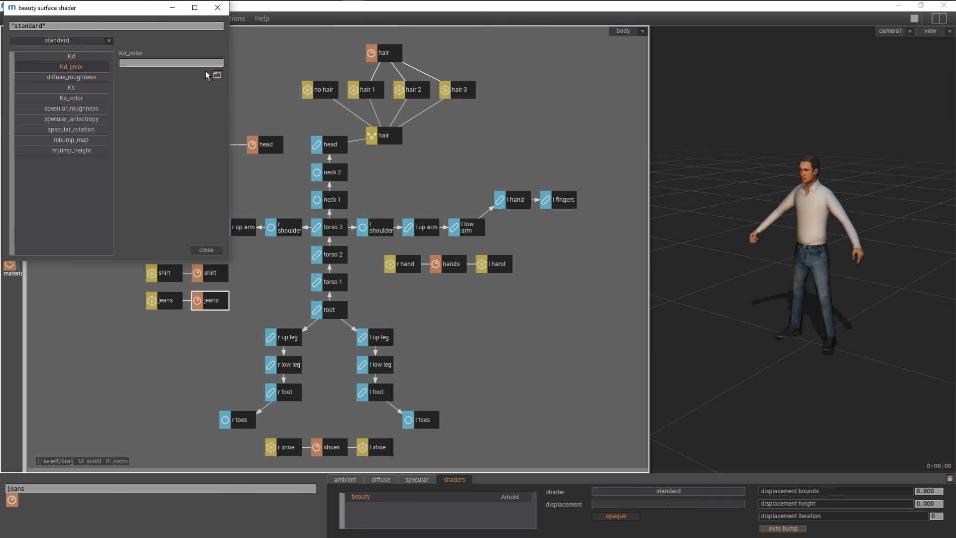
{"action": "left_click", "coordinate": [217, 75]}
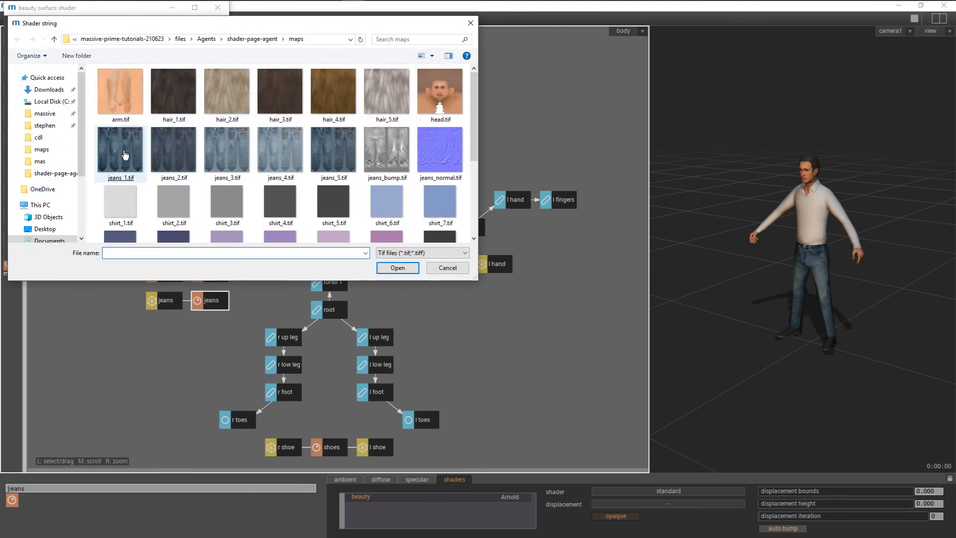
{"action": "double_click", "coordinate": [125, 155]}
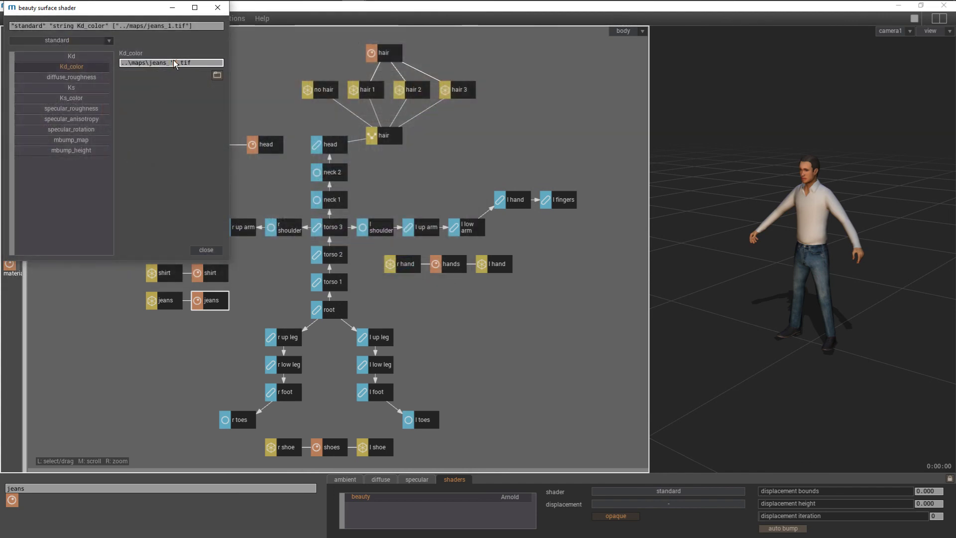
{"action": "type", "text": "jeansmap"}
{"action": "key", "text": "Return"}
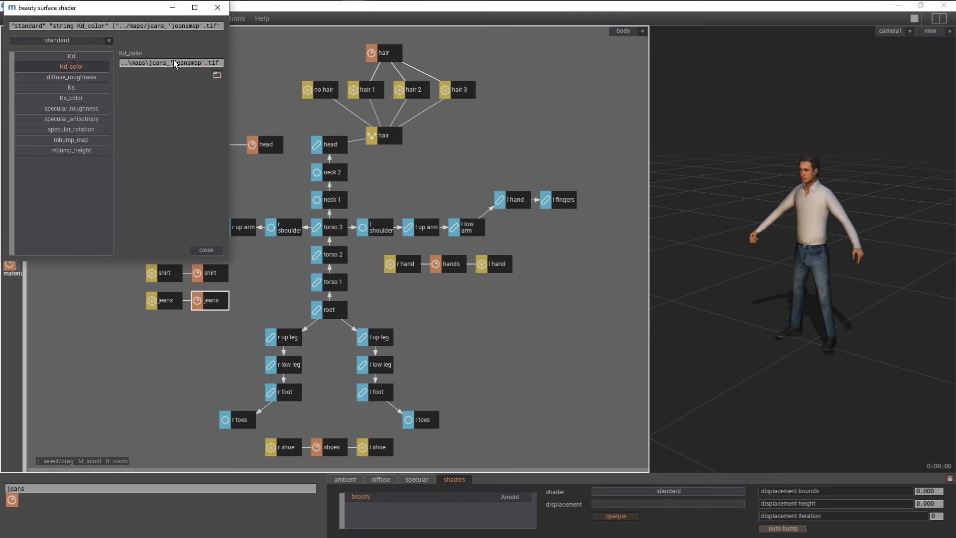
Set the jeans shader's mbump_map to jeans_bump.tif and its mbump_height to 5, and close the surface shader window
{"action": "left_click", "coordinate": [62, 141]}
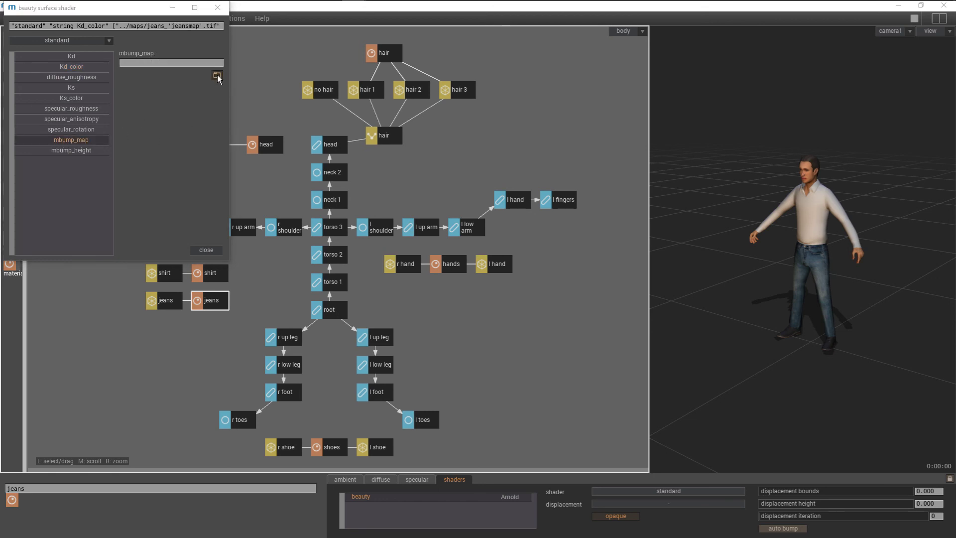
{"action": "left_click", "coordinate": [217, 76]}
{"action": "double_click", "coordinate": [396, 152]}
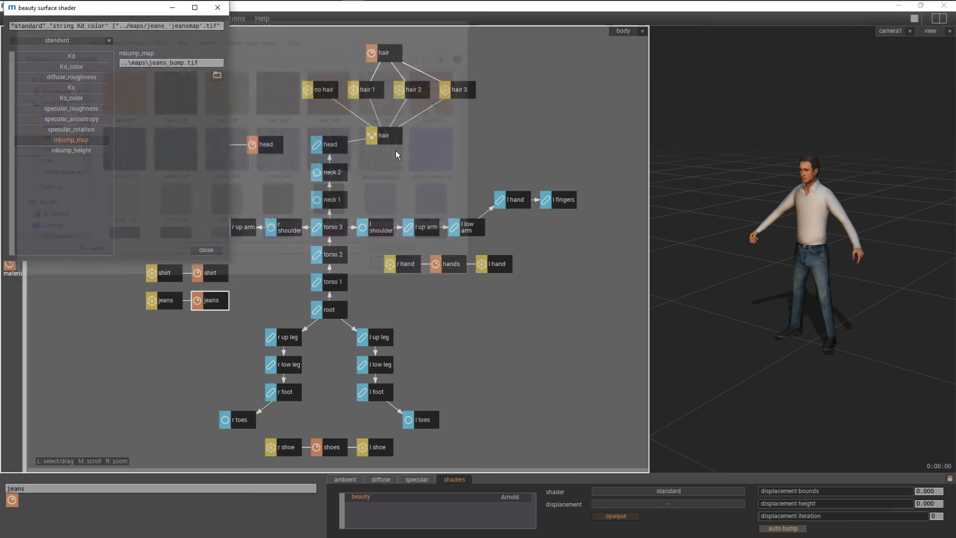
{"action": "left_click", "coordinate": [91, 152]}
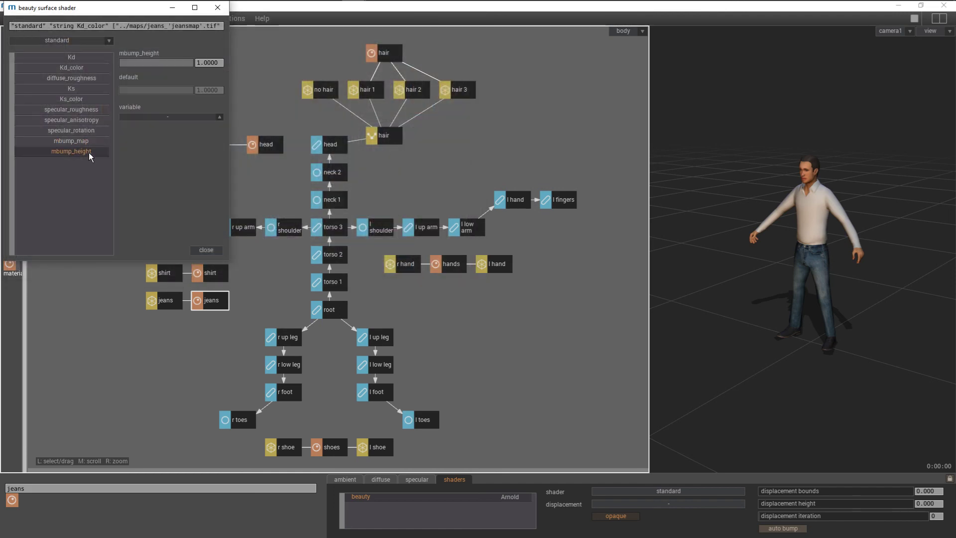
{"action": "left_click", "coordinate": [200, 62]}
{"action": "type", "text": "5"}
{"action": "key", "text": "Return"}
{"action": "left_click", "coordinate": [204, 250]}
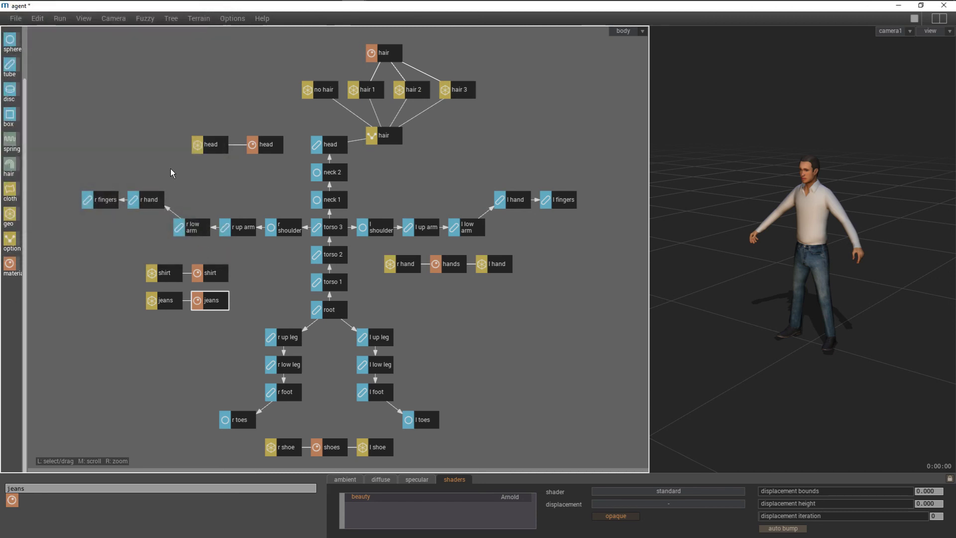
Render the agent through camera1
{"action": "left_click", "coordinate": [117, 19]}
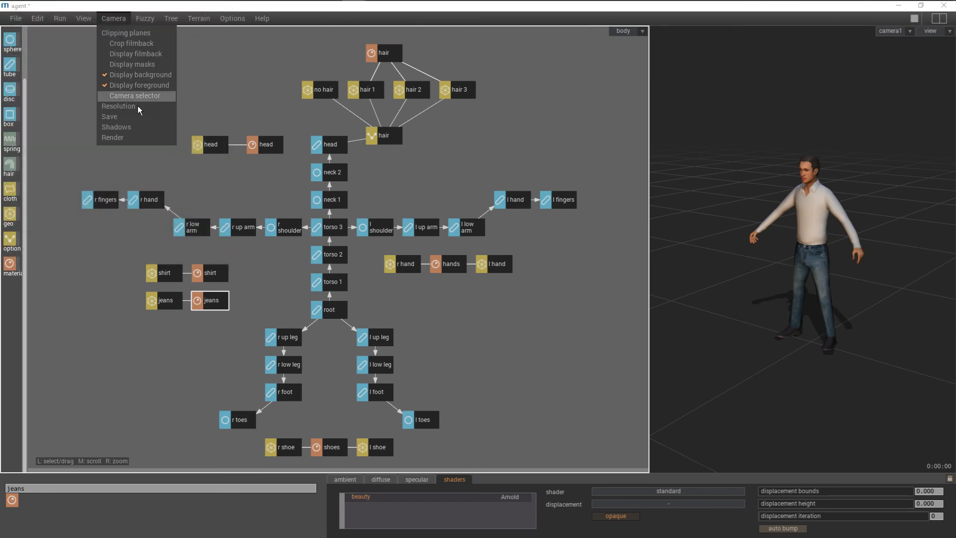
{"action": "left_click", "coordinate": [134, 138]}
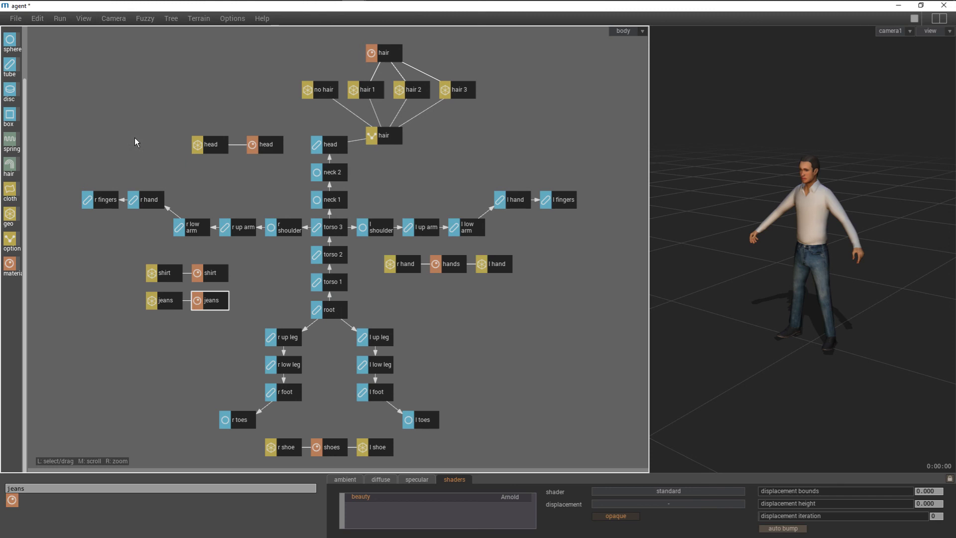